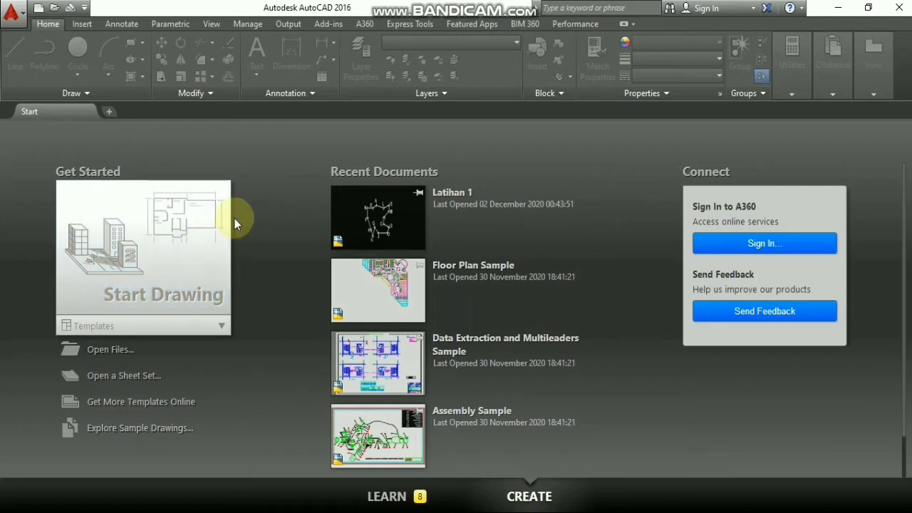
- Start a new blank drawing from the start page after looking through the available templates
click(201, 326)
scroll(183, 349, down, 3)
scroll(188, 370, up, 3)
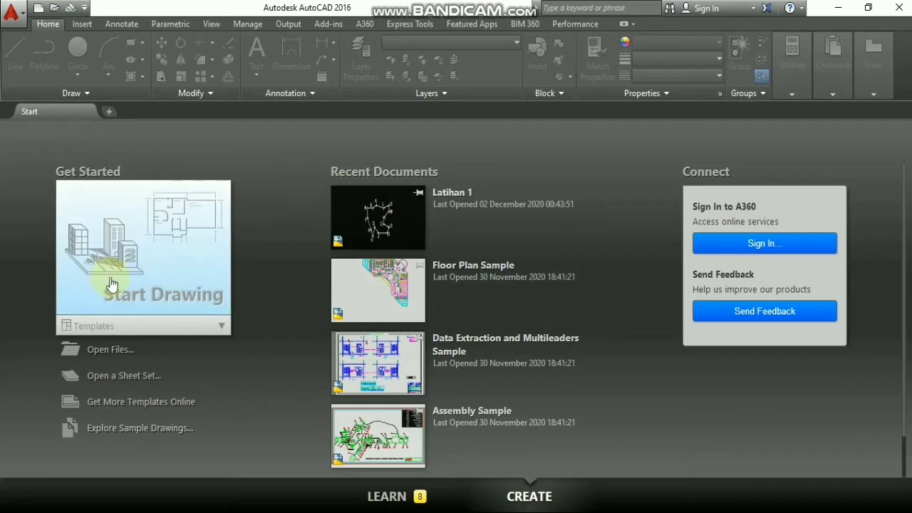
click(139, 271)
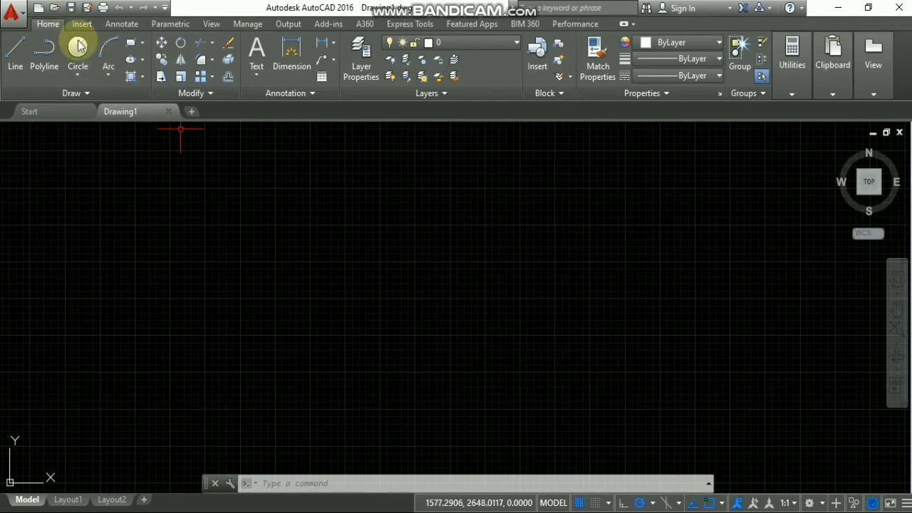
- Examine the application's file commands, from New, Save As and Publish through to Drawing Utilities
click(19, 21)
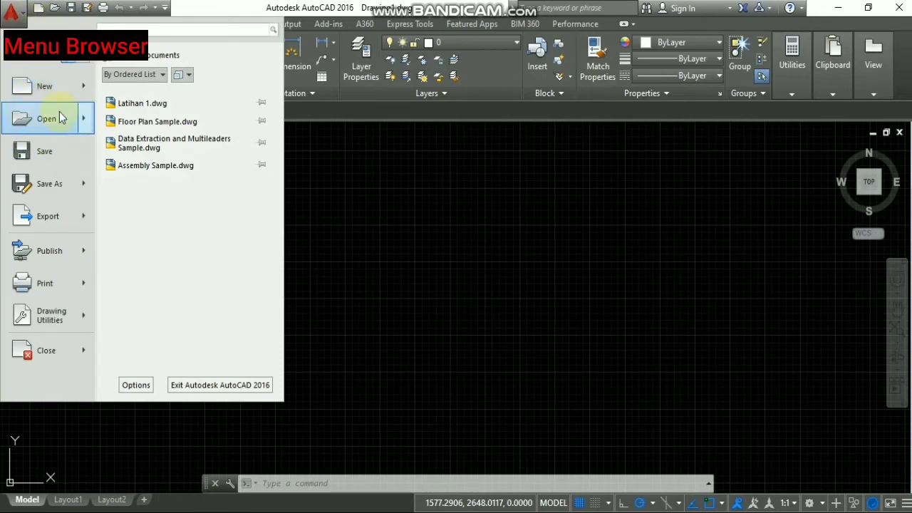
mouse_move(39, 96)
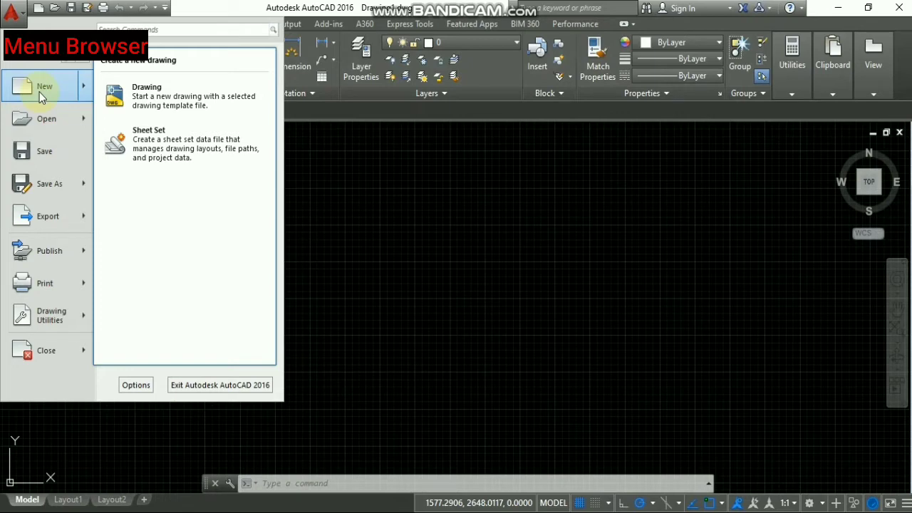
mouse_move(49, 131)
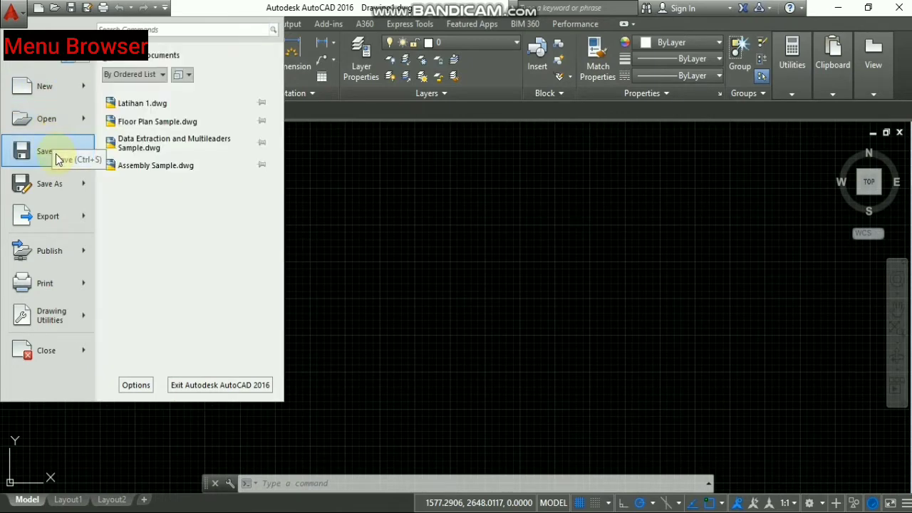
mouse_move(57, 184)
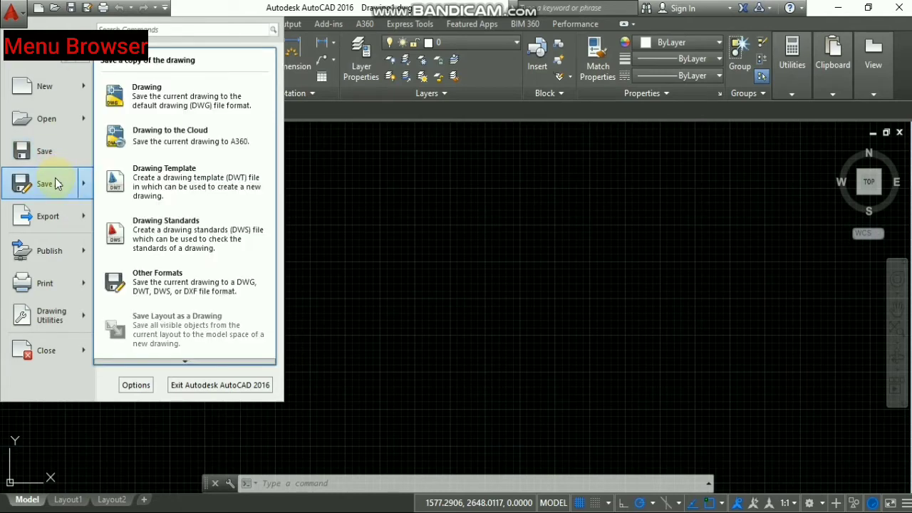
mouse_move(58, 221)
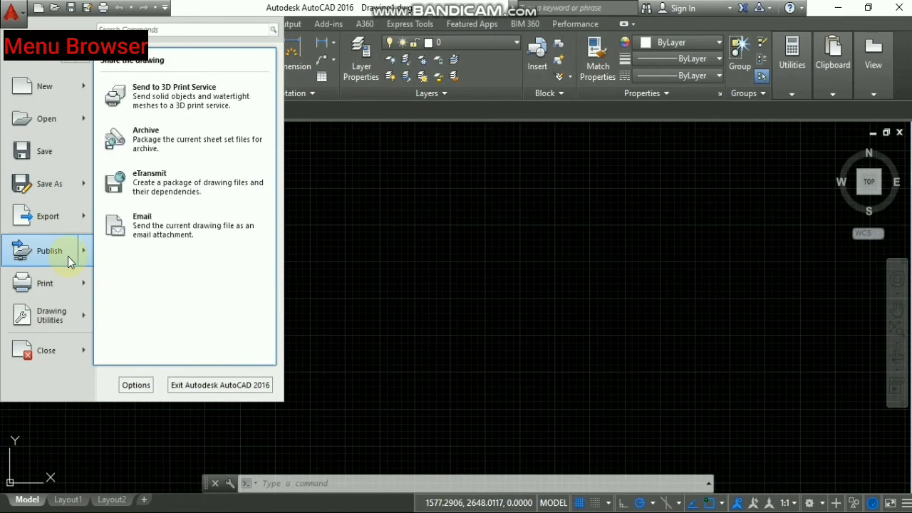
mouse_move(54, 296)
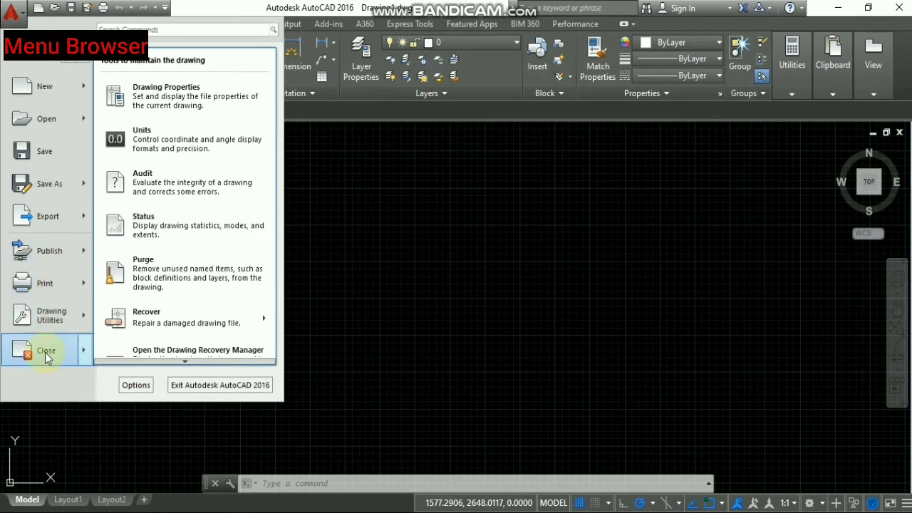
click(13, 13)
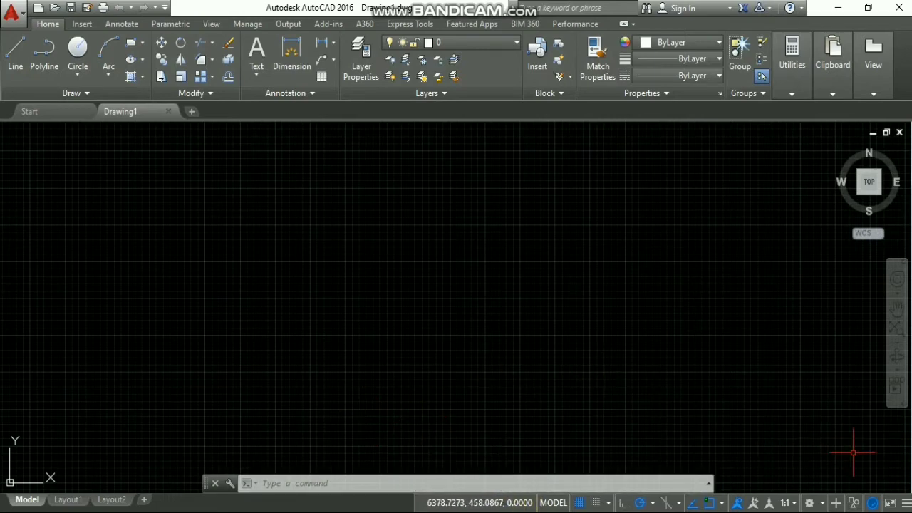
- Hide the drawing coordinates in the status bar and show them again
click(906, 503)
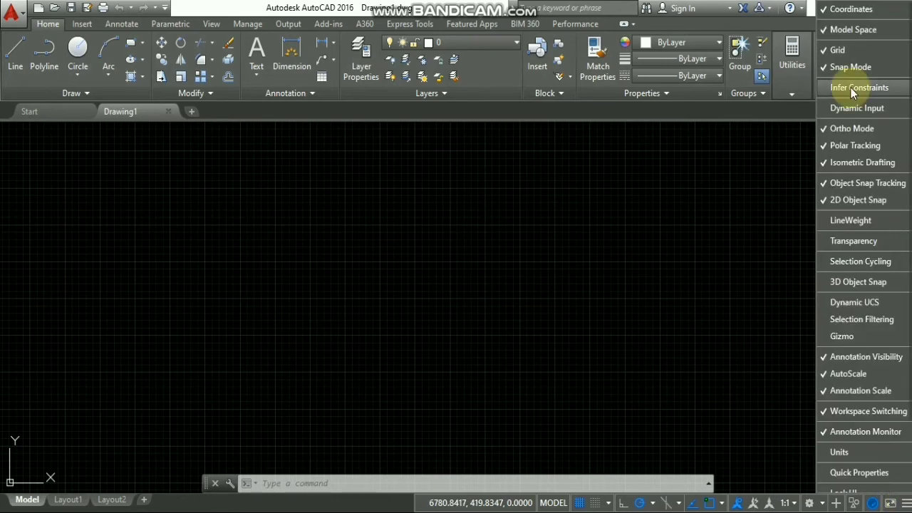
click(864, 10)
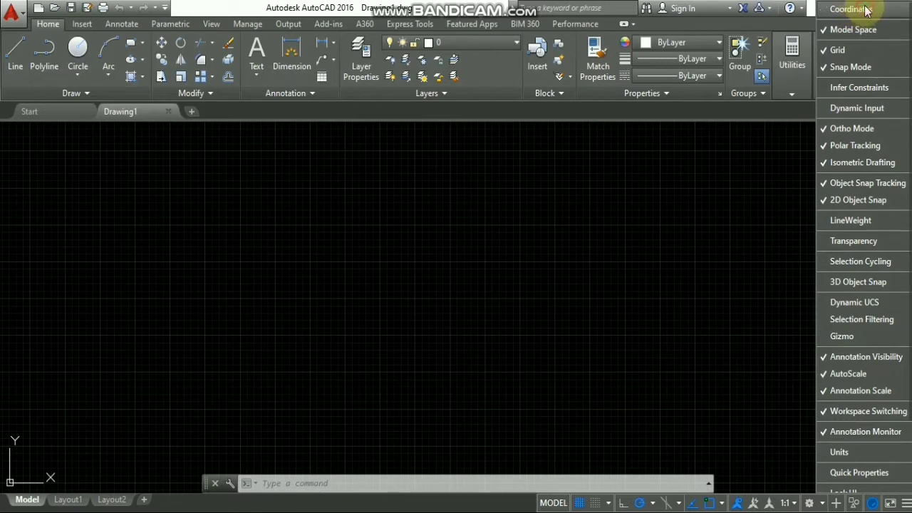
click(867, 10)
click(663, 326)
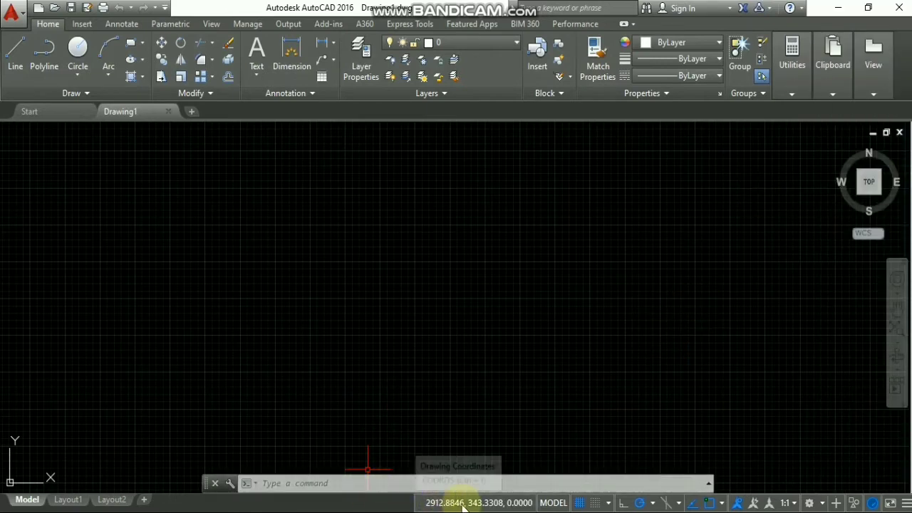
click(490, 484)
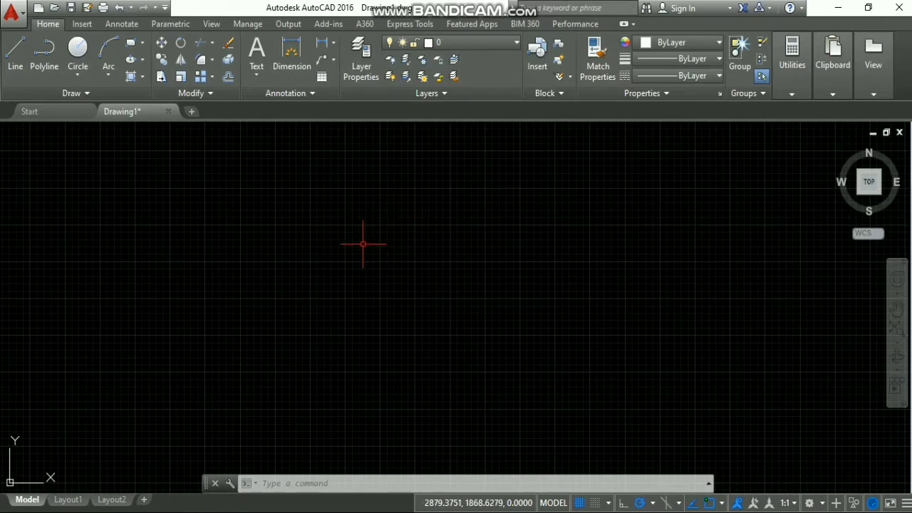
- Run the OPTIONS command, open the drawing window colors and view the color choices for the 2D model space uniform background
click(363, 482)
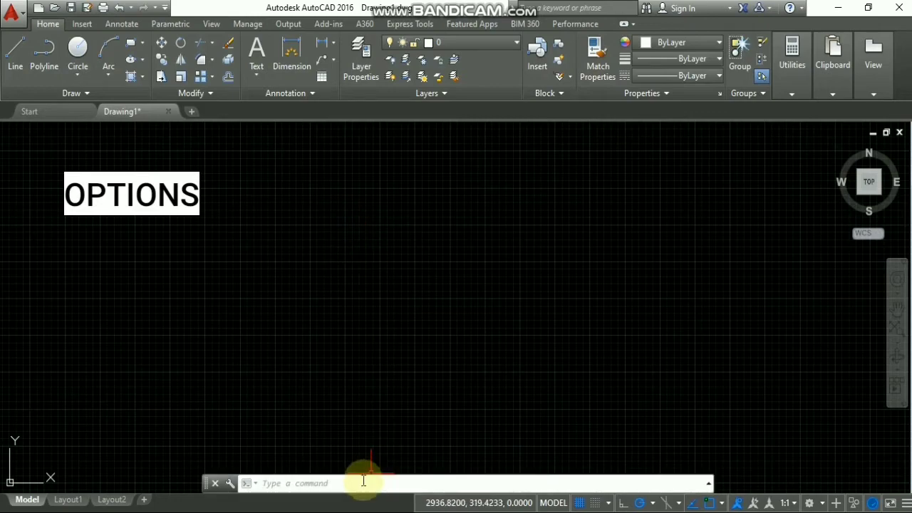
text(OP)
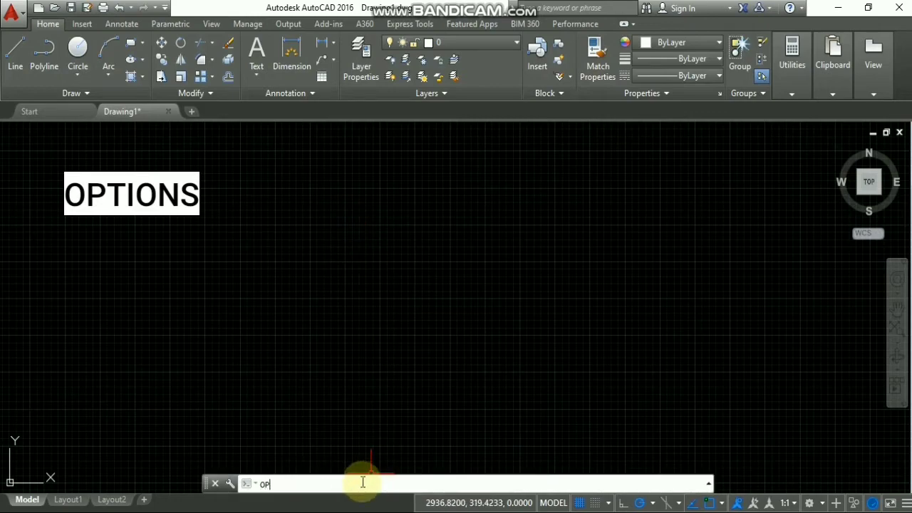
text(TIONS)
key(Return)
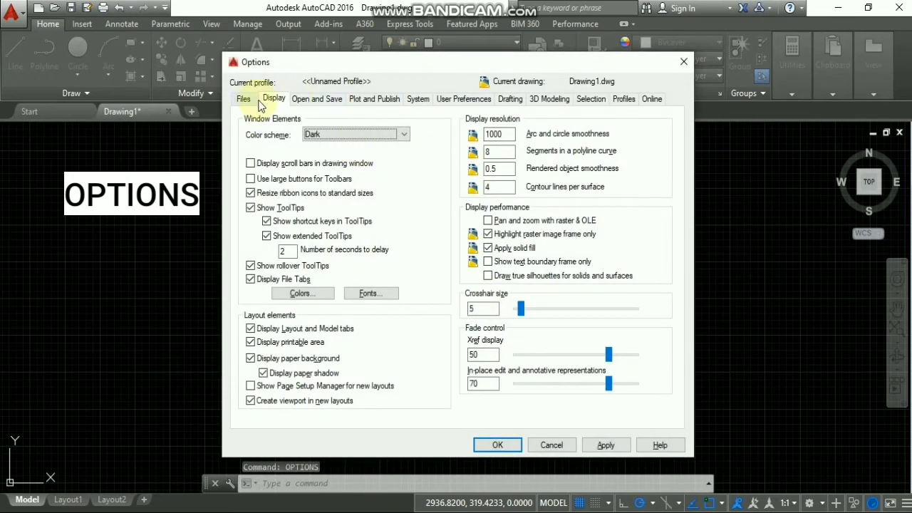
click(322, 298)
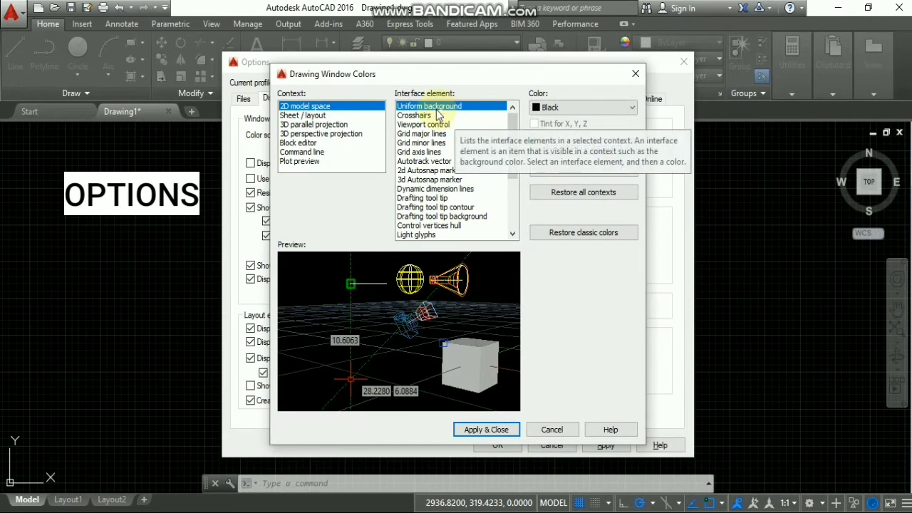
click(575, 107)
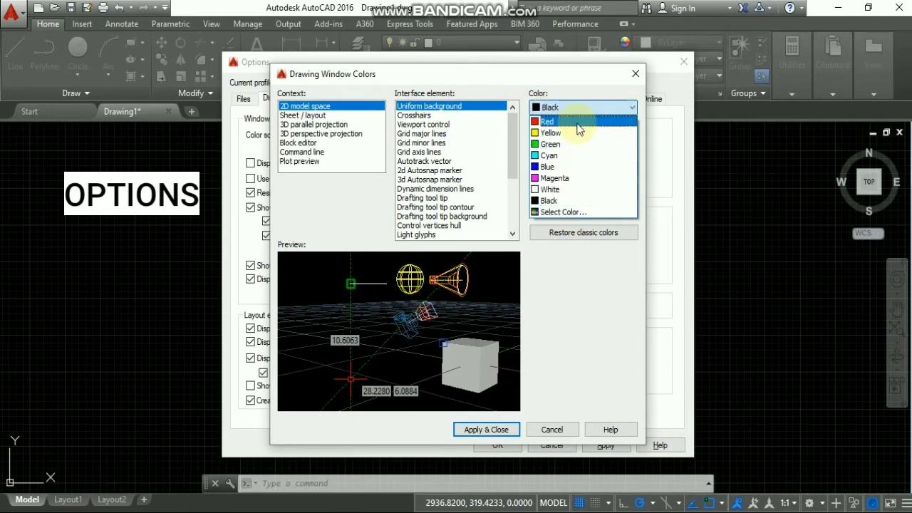
click(577, 107)
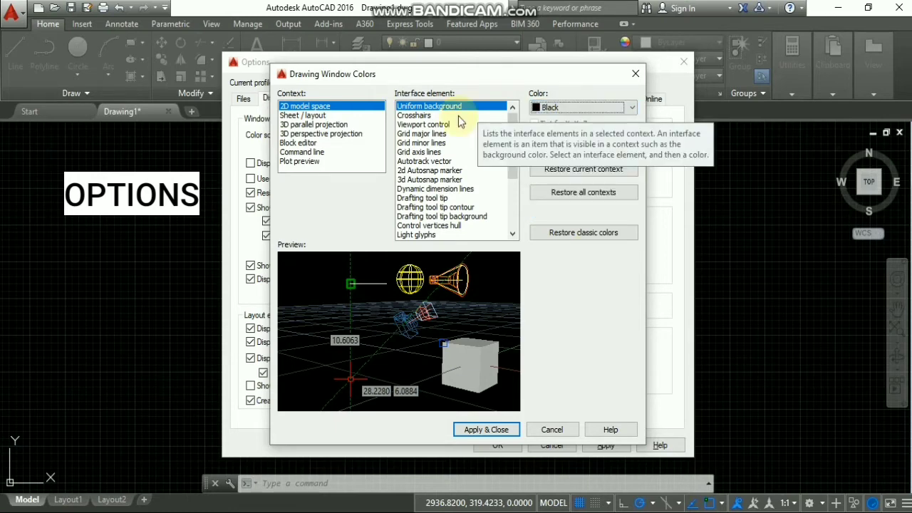
- Set the 2D model space crosshairs color to Red, then apply the colors and accept the options
click(470, 115)
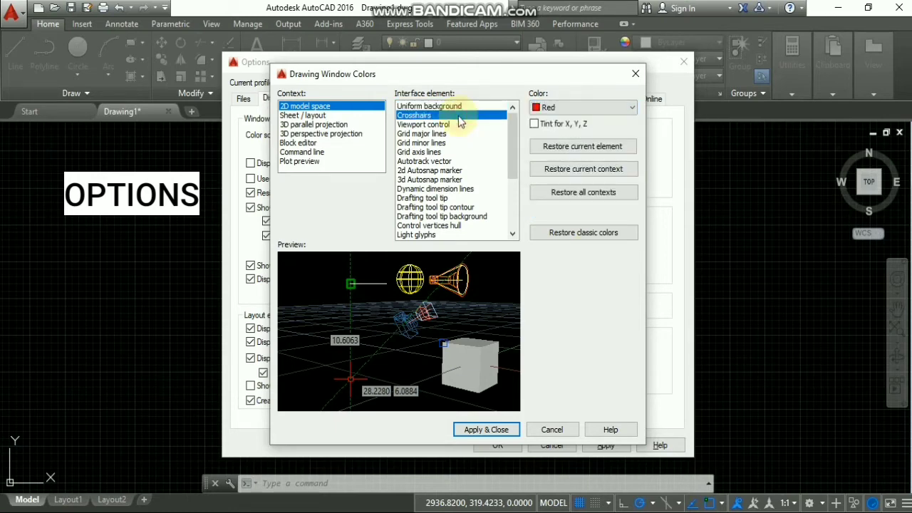
click(555, 108)
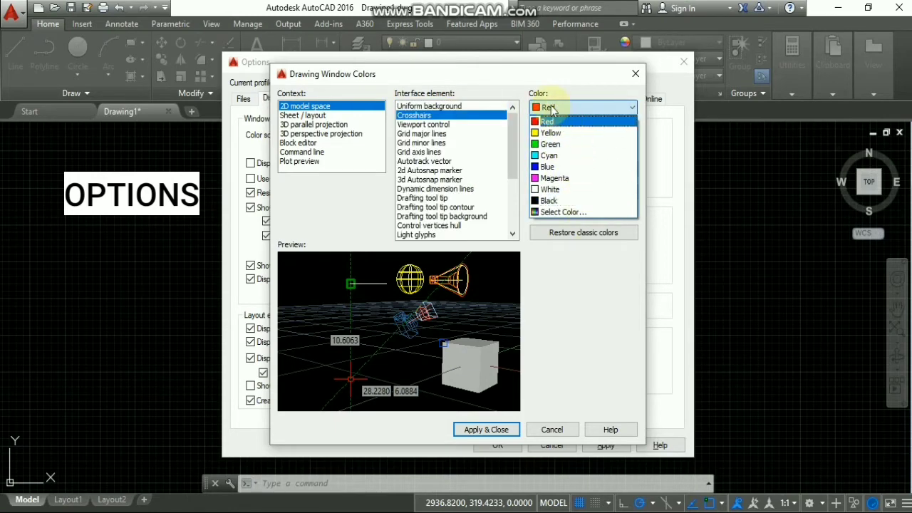
click(548, 121)
click(479, 428)
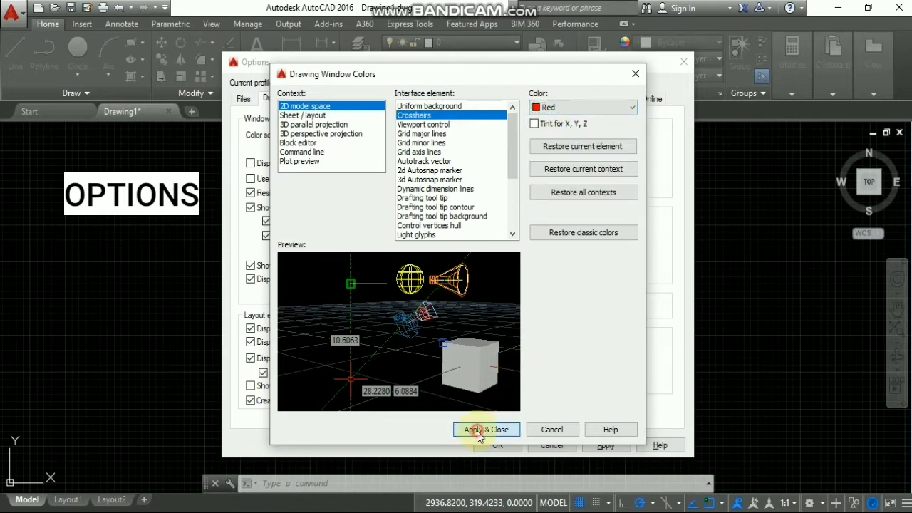
click(488, 444)
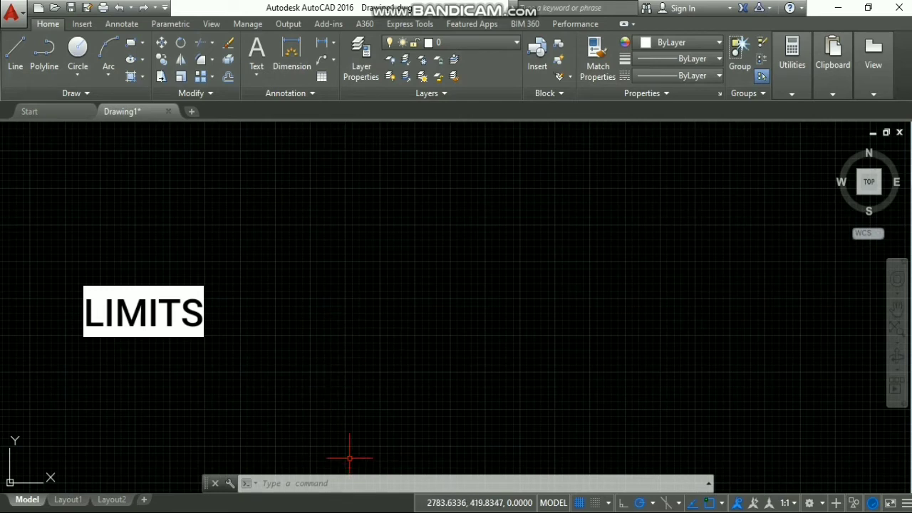
- Set the model space limits with the LIMITS command, from lower left corner -5,-5 to upper right corner 10,10
click(363, 483)
text(L)
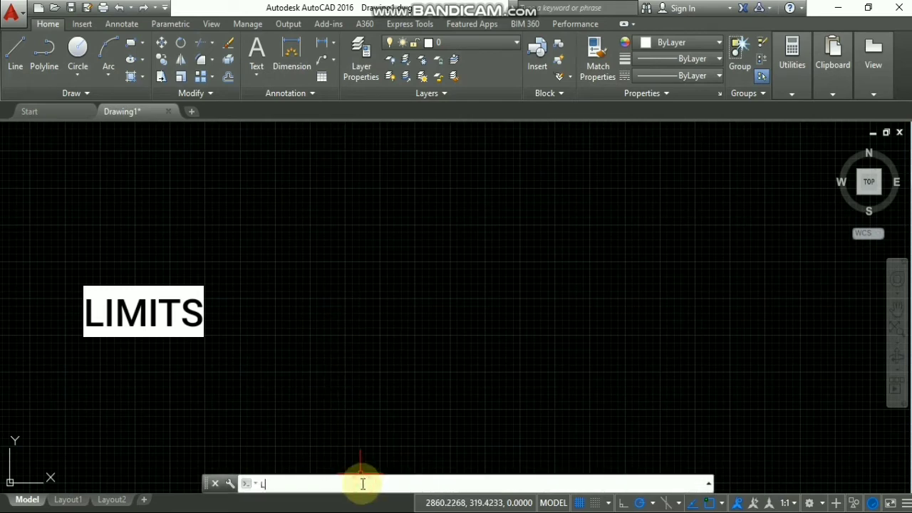
text(IMITS)
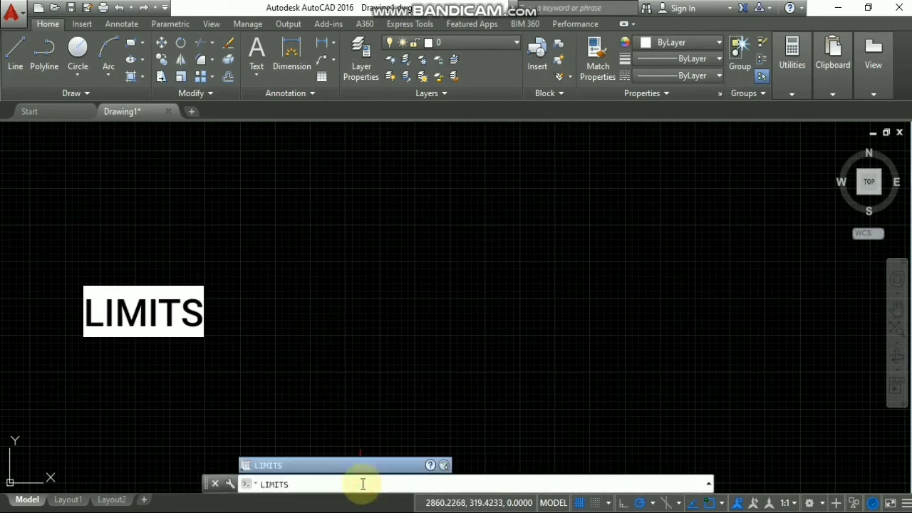
key(Return)
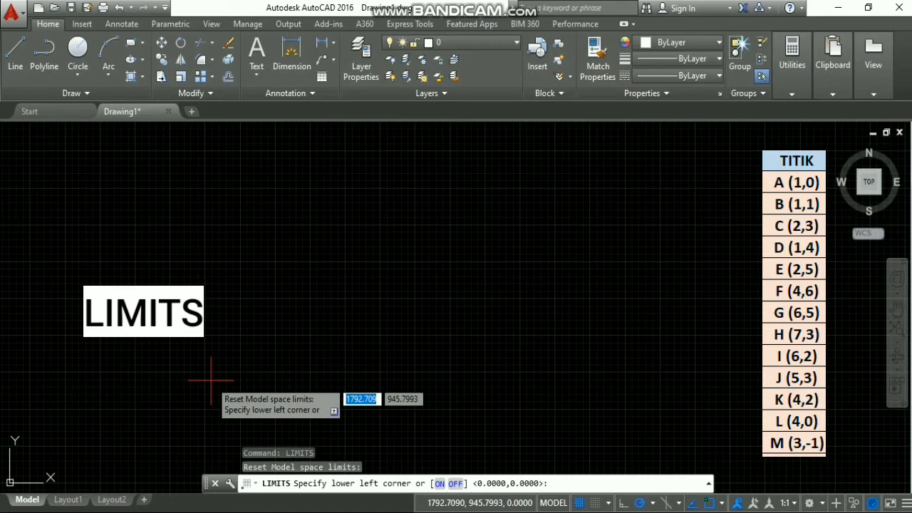
text(-5)
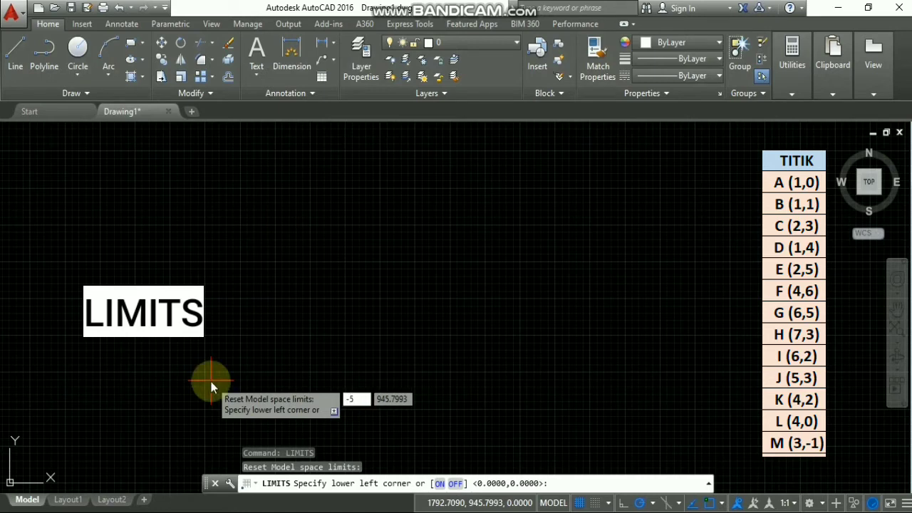
key(Tab)
text(-5)
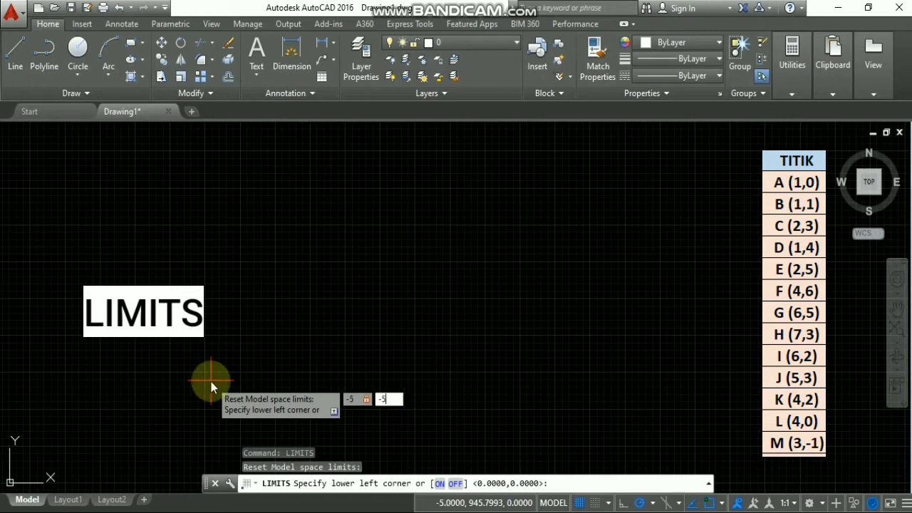
key(Return)
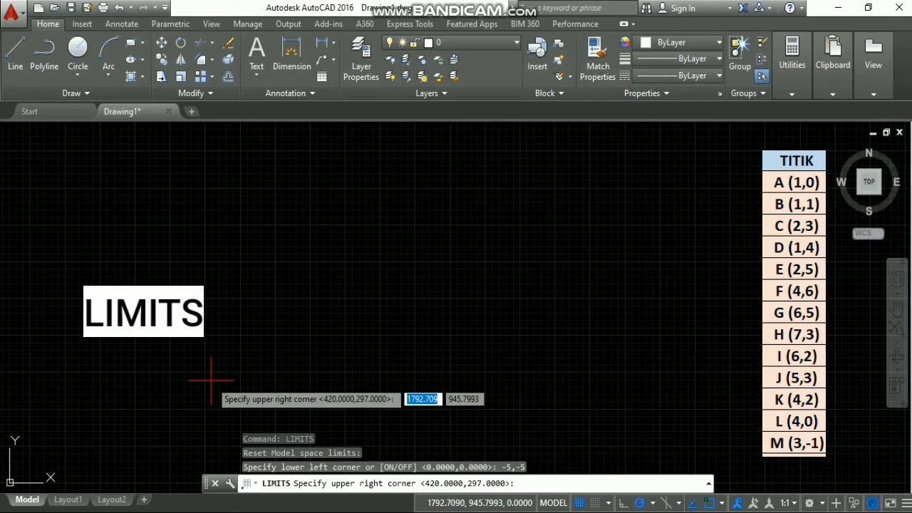
text(10)
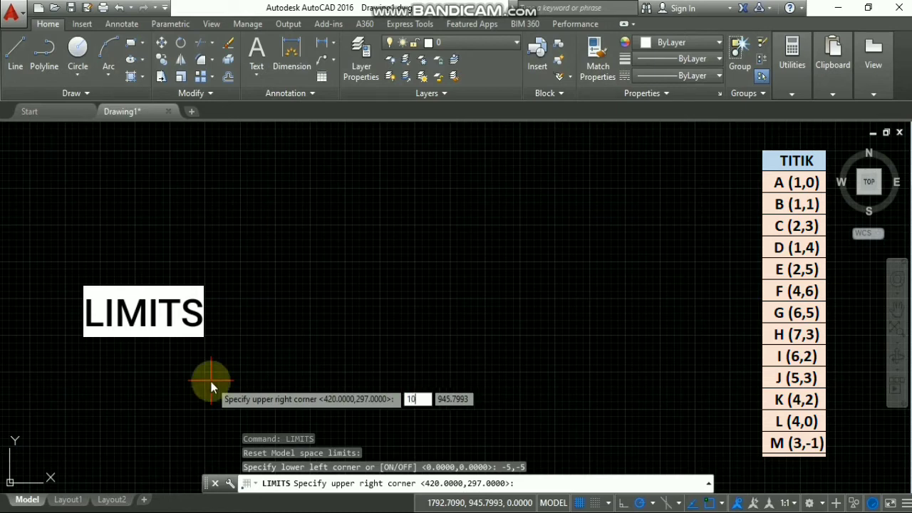
key(Tab)
text(10)
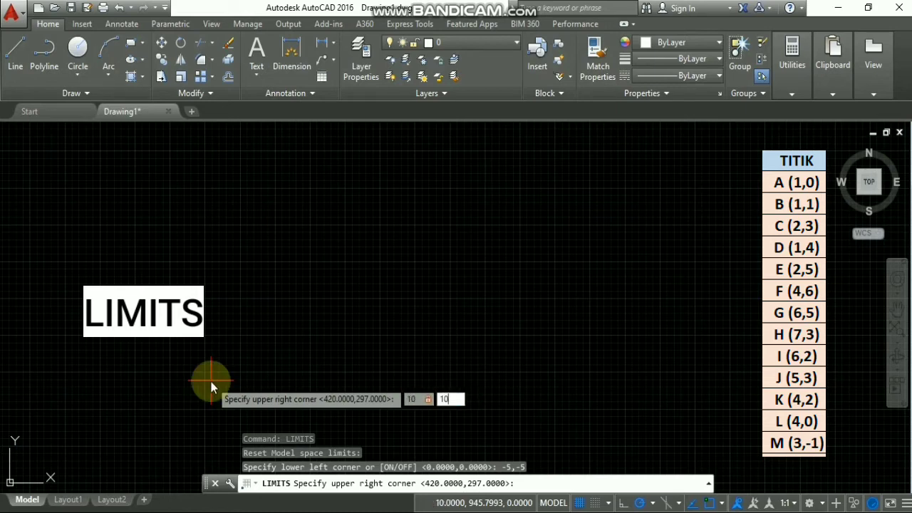
key(Return)
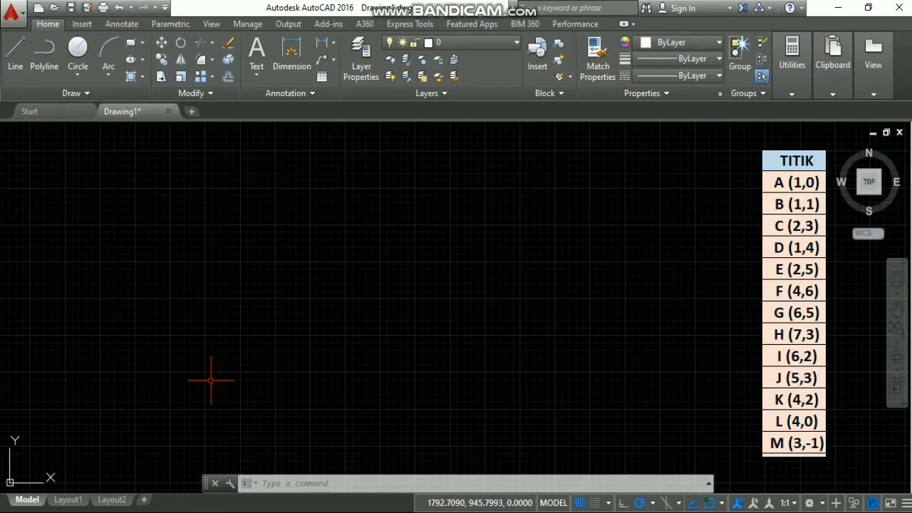
- Run the ZOOM command with the All option to fit the drawing limits in the view
click(280, 484)
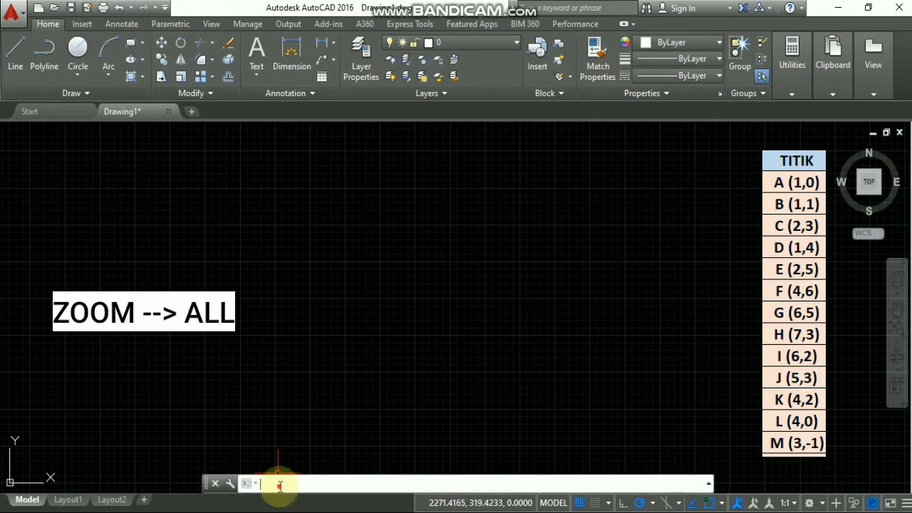
text(ZOOM)
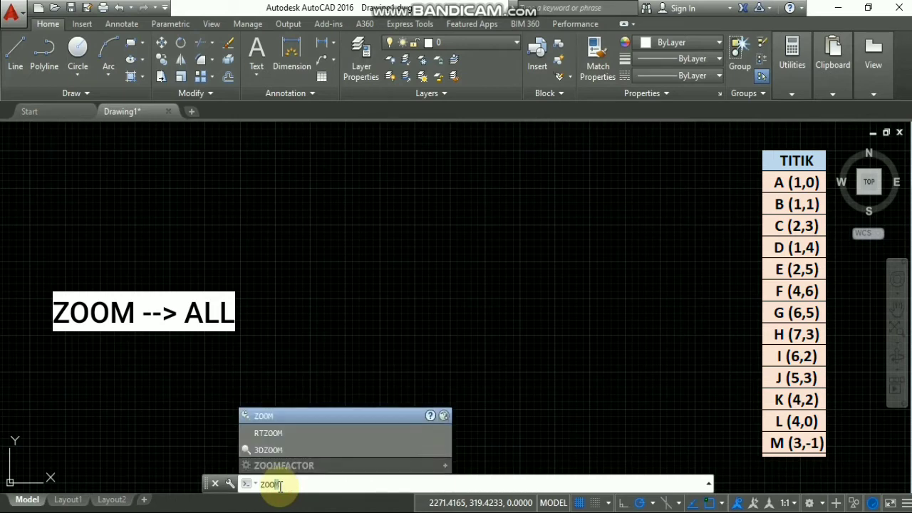
key(Return)
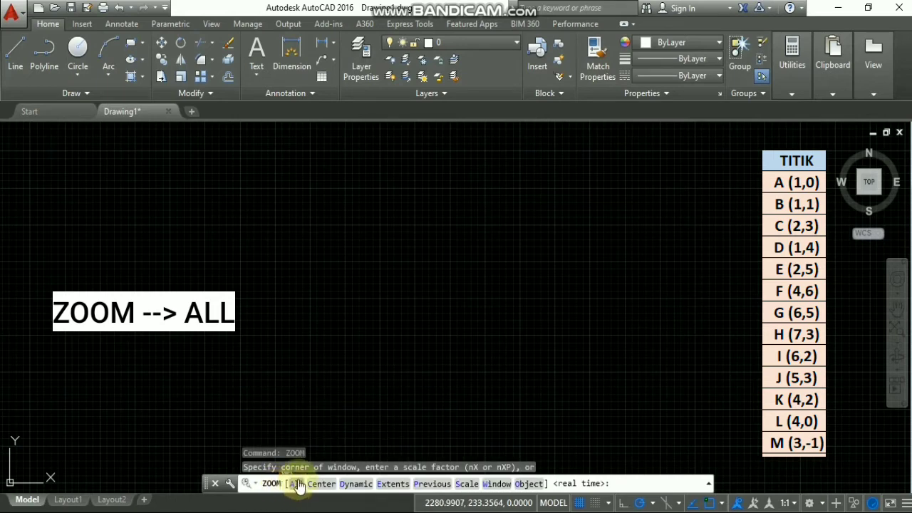
click(291, 483)
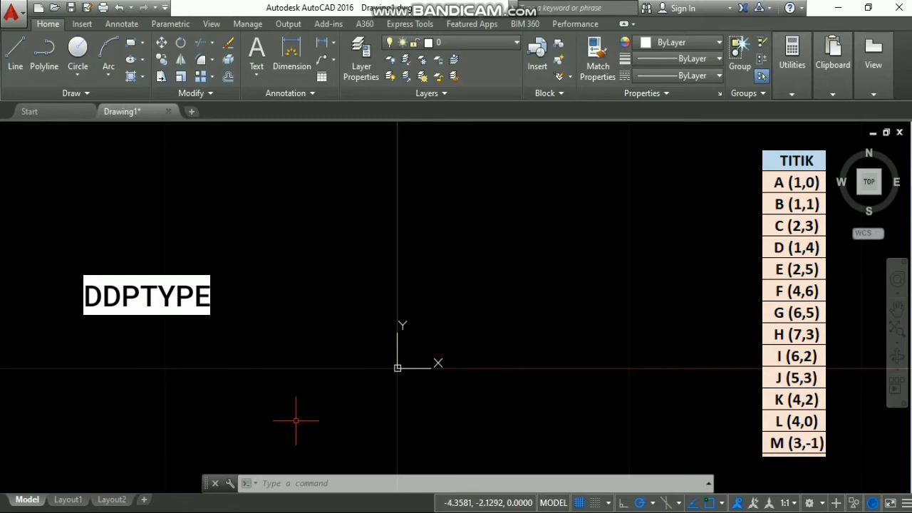
- Run DDPTYPE and set the point style to the circle with a plus cross through it, then accept it
text(DD)
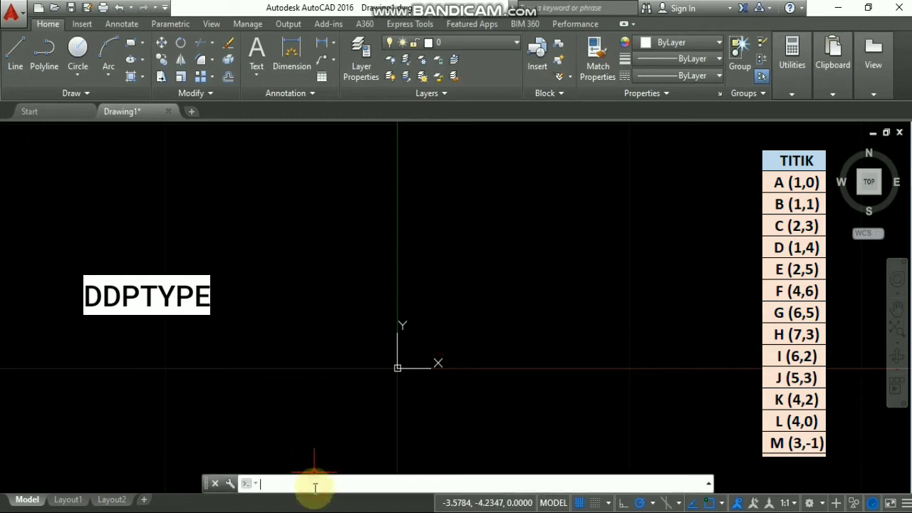
text(PTY)
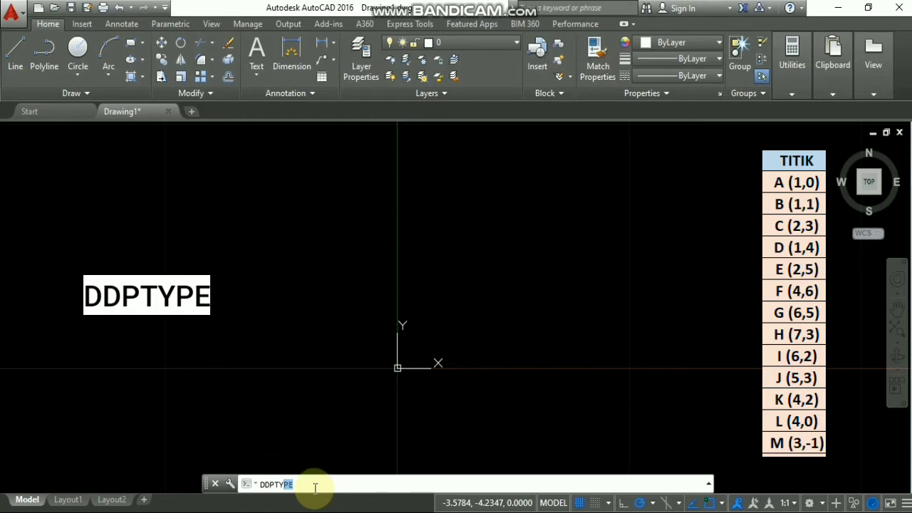
key(Return)
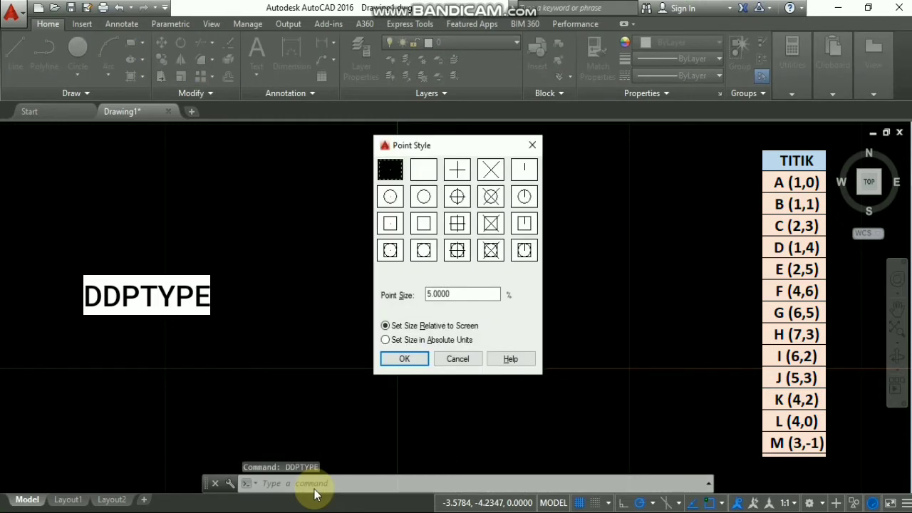
click(457, 196)
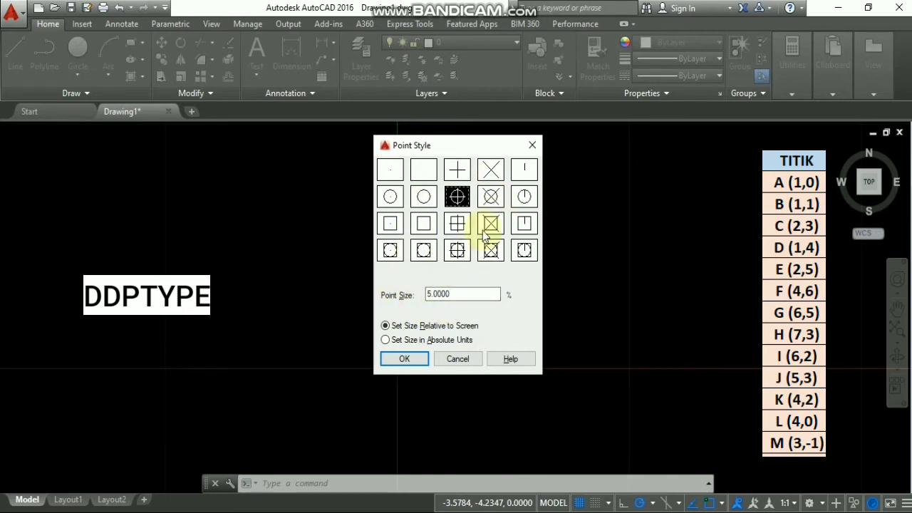
click(404, 358)
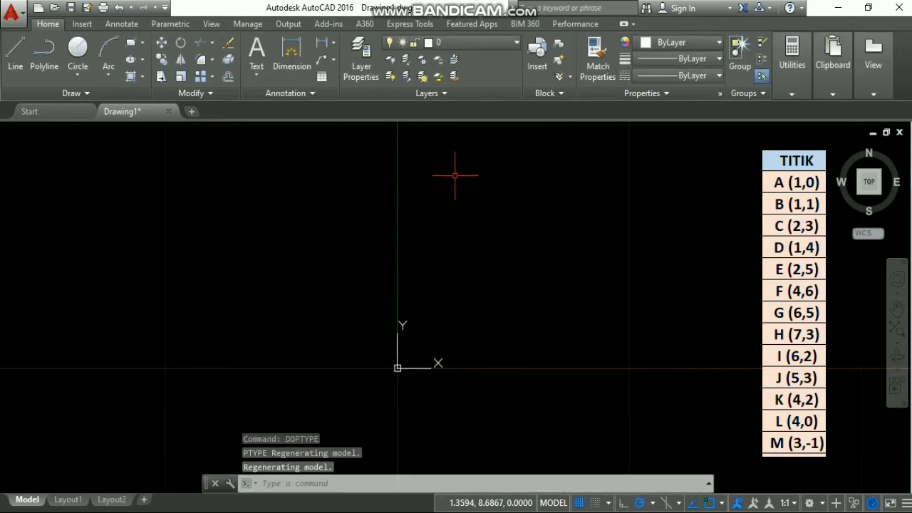
- Place points A and B at coordinates 1,0 and 1,1 with the POINT command
click(342, 484)
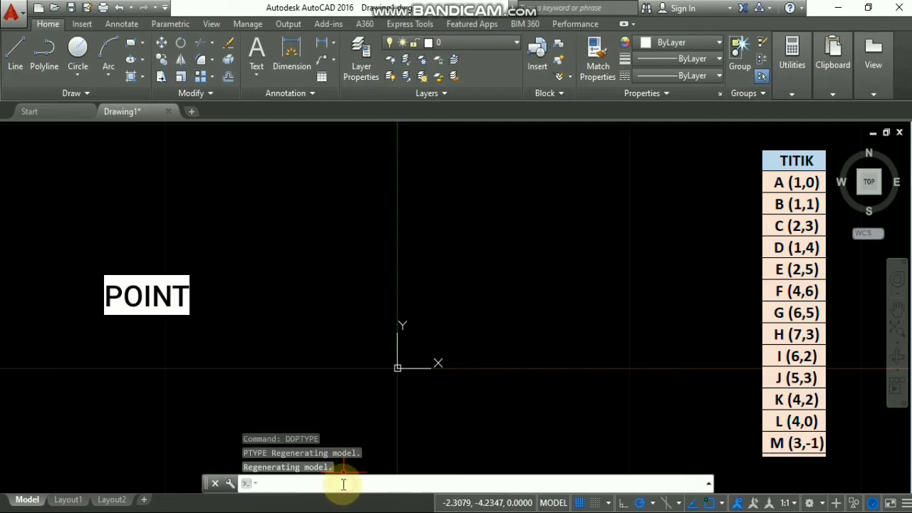
text(POINT)
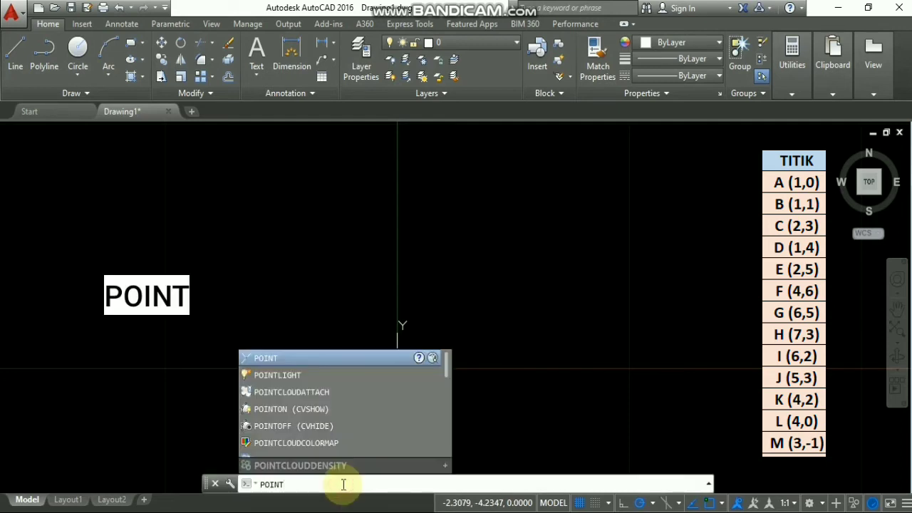
key(Return)
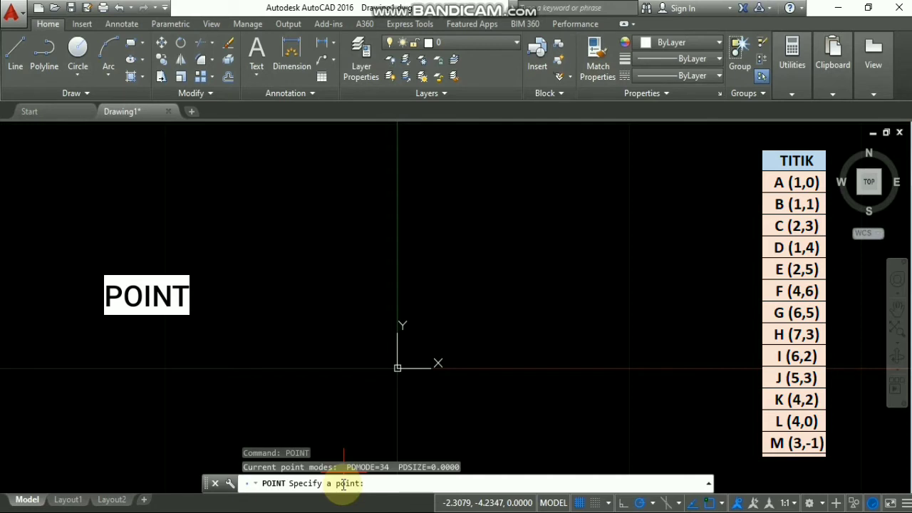
text(1,0)
key(Return)
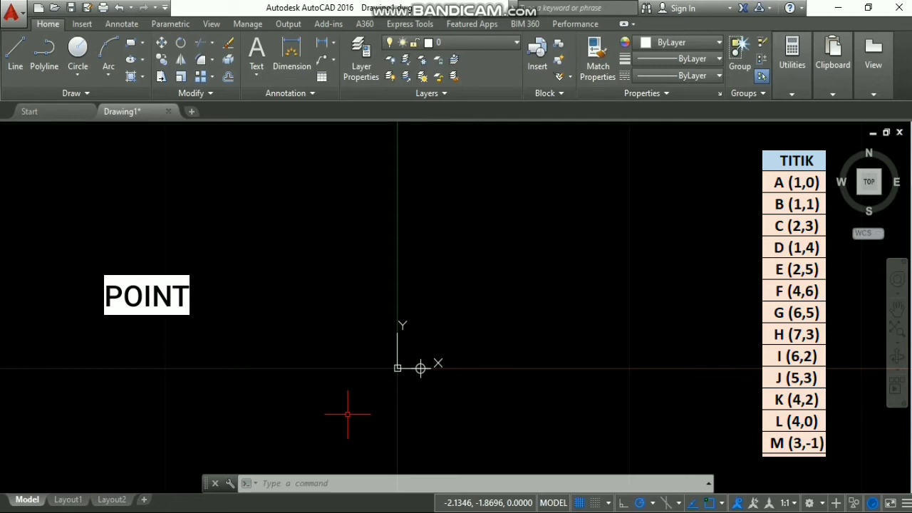
key(Return)
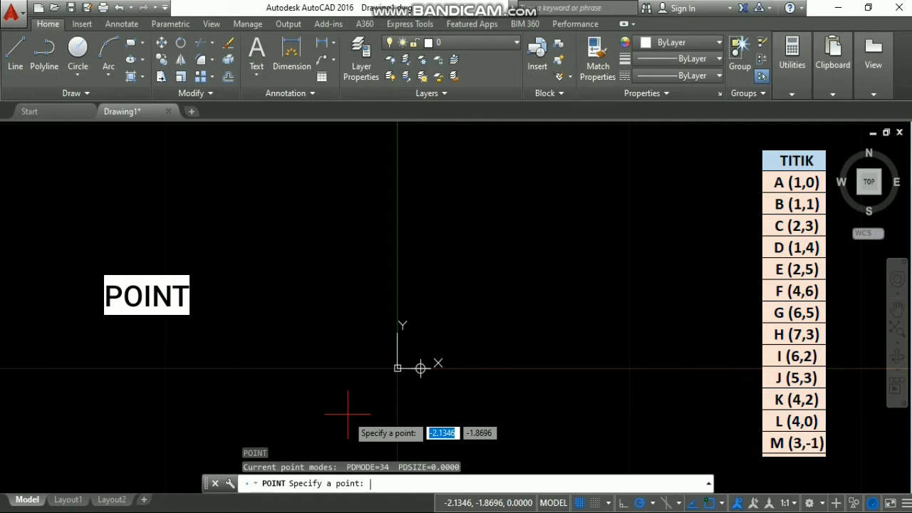
text(1,1)
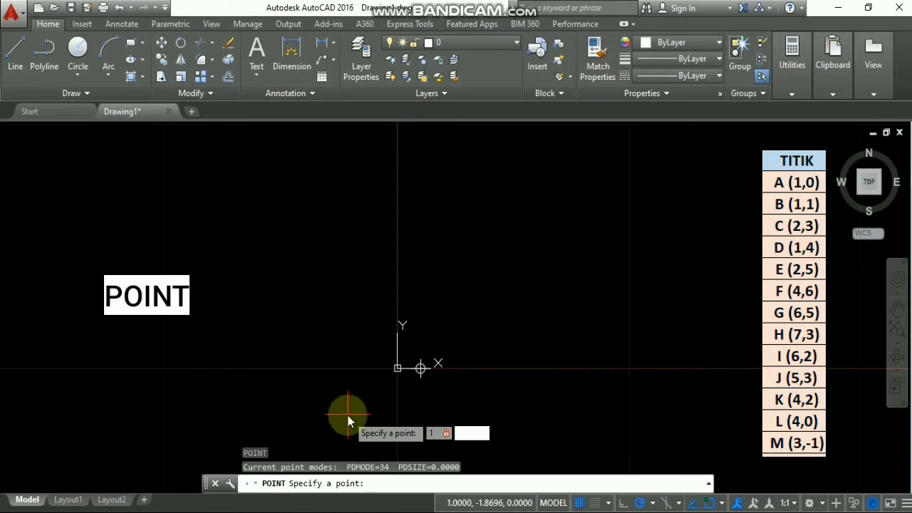
key(Return)
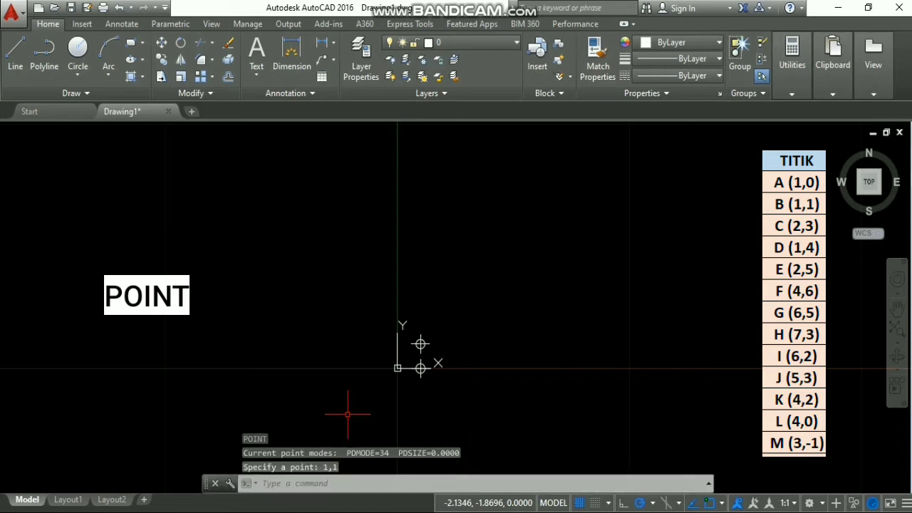
- Place points C and D at coordinates 2,3 and 1,4
key(Return)
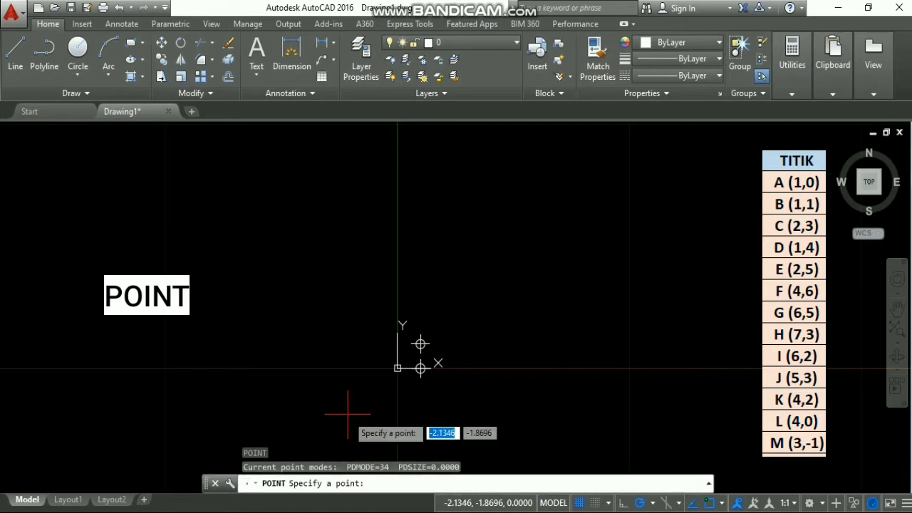
text(2,3)
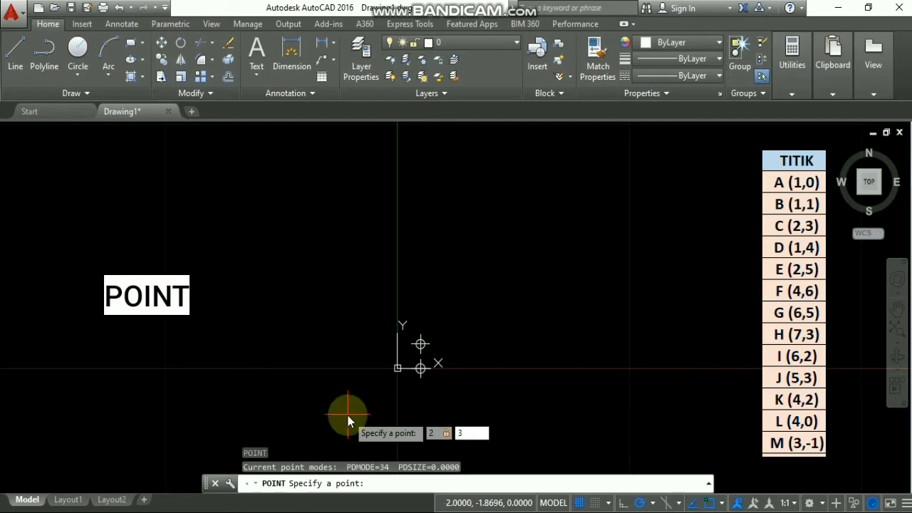
key(Return)
key(Return)
text(1,4)
key(Return)
- Place points E, F, G and H at coordinates 2,5, 4,6, 6,5 and 7,3
key(Return)
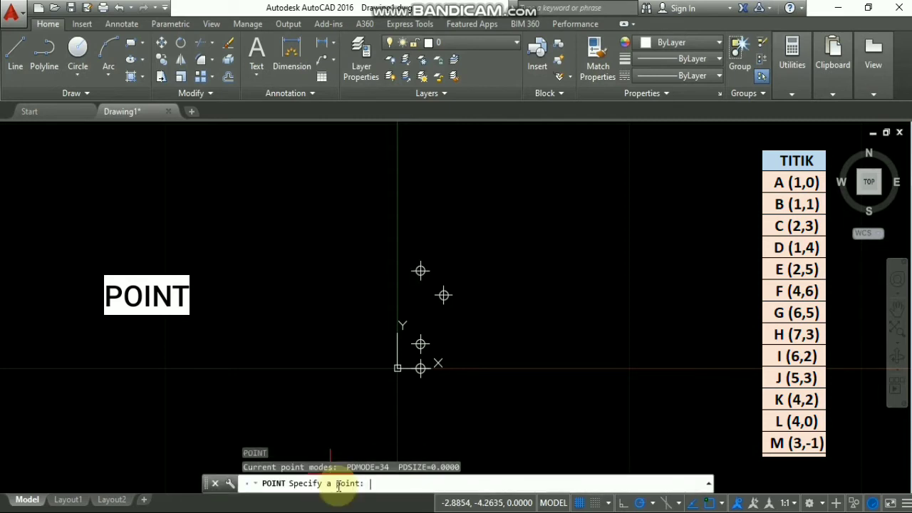
text(2,5)
key(Return)
key(Return)
text(4,6)
key(Return)
key(Return)
text(6,5)
key(Return)
key(Return)
text(7,3)
key(Return)
- Place points I, J and K at coordinates 6,2, 5,3 and 4,2
key(Return)
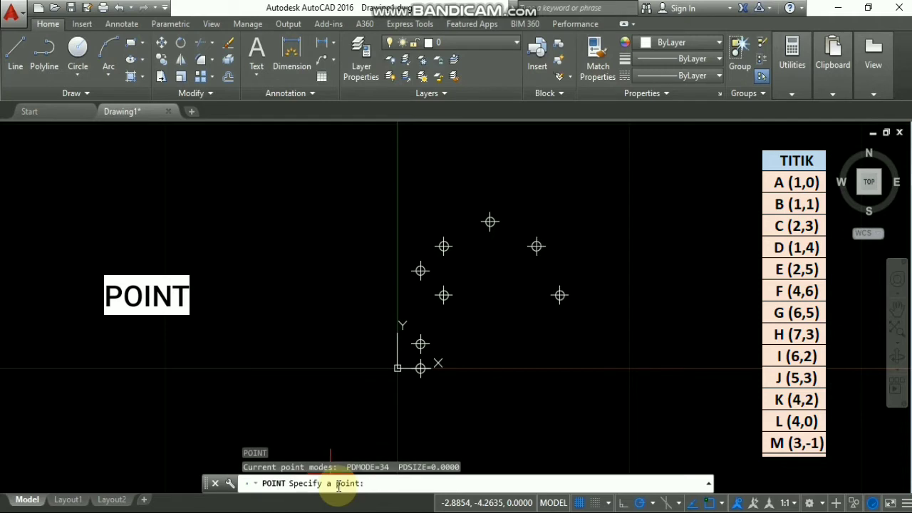
text(6,2)
key(Return)
key(Return)
text(5,3)
key(Return)
key(Return)
text(4,2)
key(Return)
- Place points L and M at coordinates 4,0 and 3,-1, plus a closing point at 1,0
key(Return)
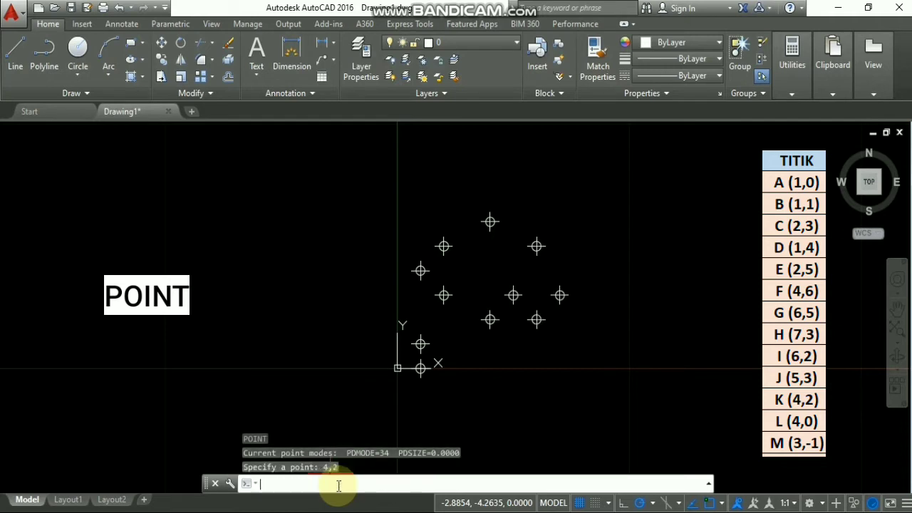
text(4,0)
key(Return)
key(Return)
text(3,-1)
key(Return)
key(Return)
text(1,0)
key(Return)
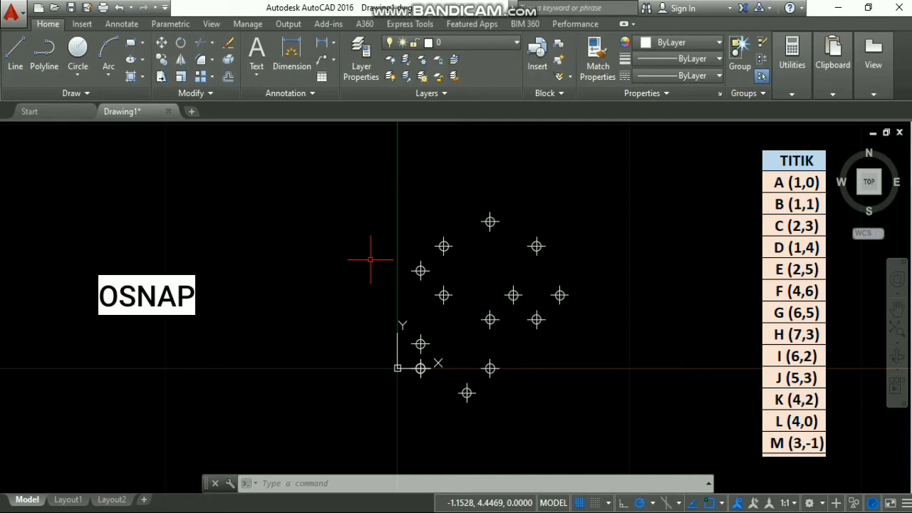
- Run the OSNAP command, turn object snap on with only the Node mode enabled, and accept the drafting settings
click(308, 482)
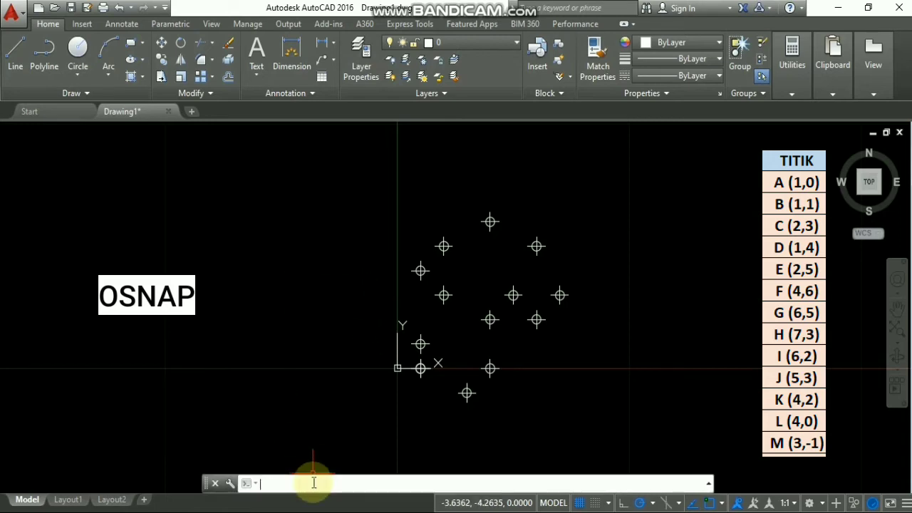
text(osnap)
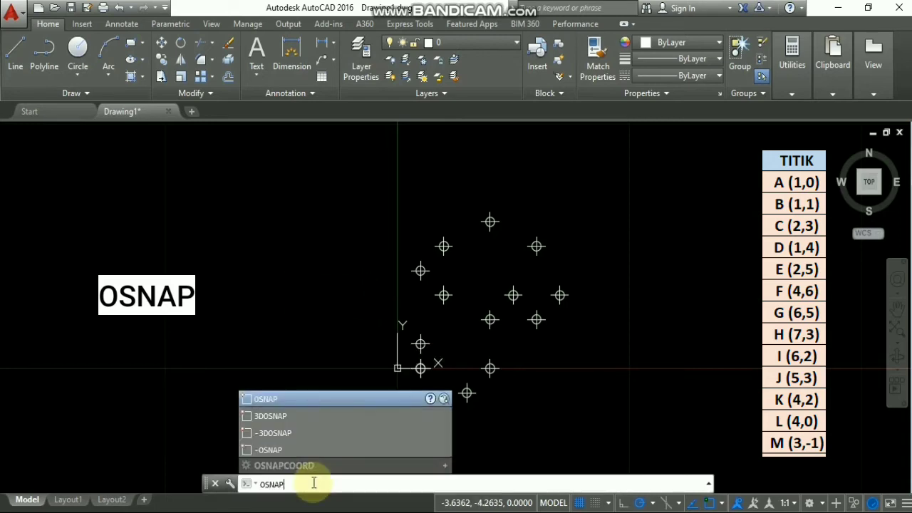
key(Return)
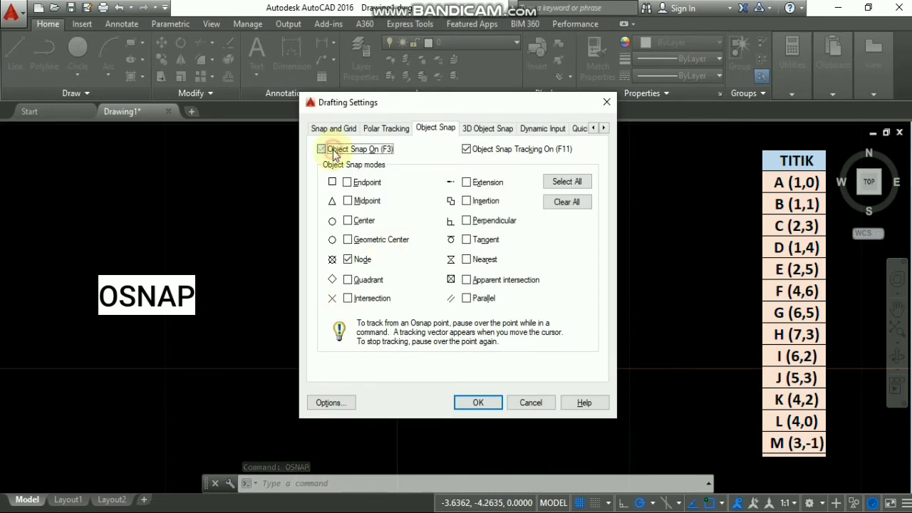
click(349, 259)
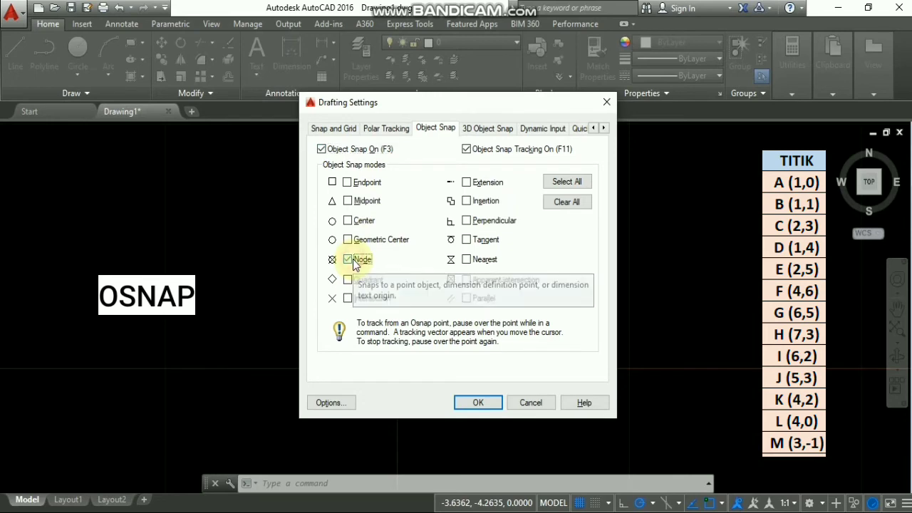
click(476, 403)
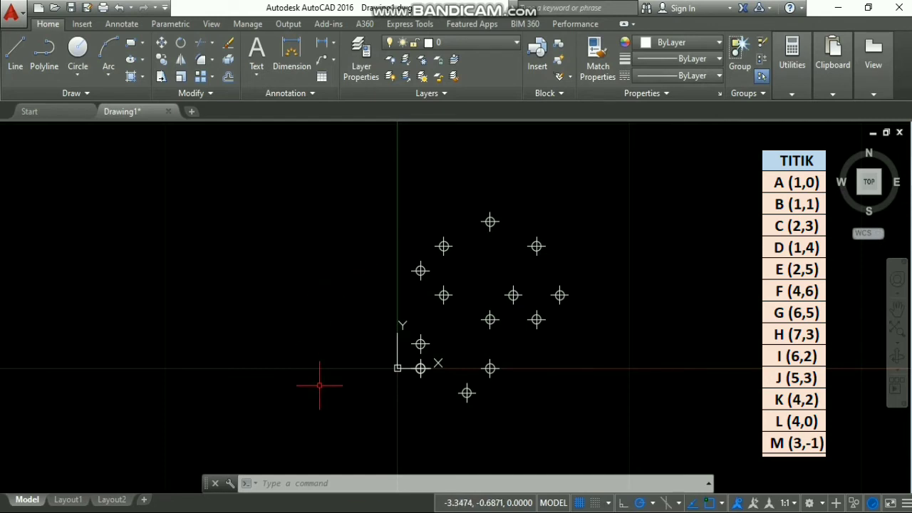
- Start a polyline with PLINE at point A (1,0) and draw it through points B, C, D, E, F and G
click(321, 486)
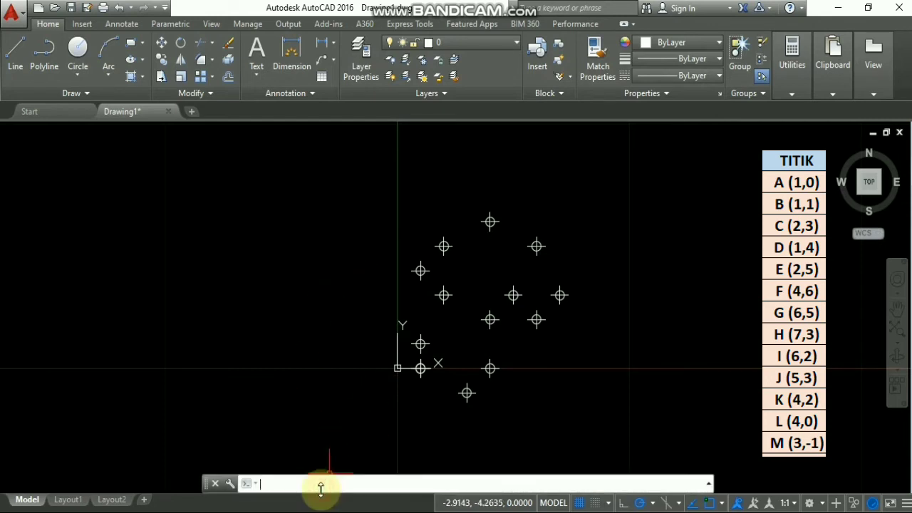
text(PLINE)
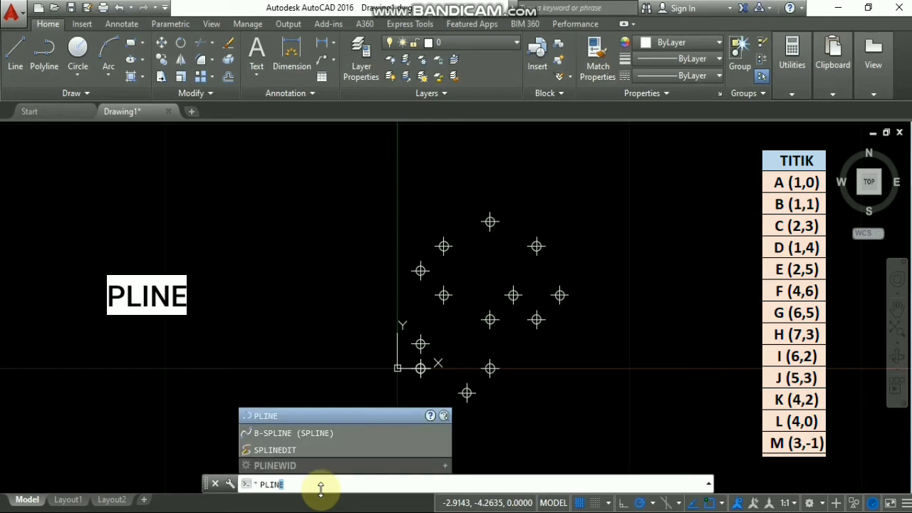
text(N)
key(Return)
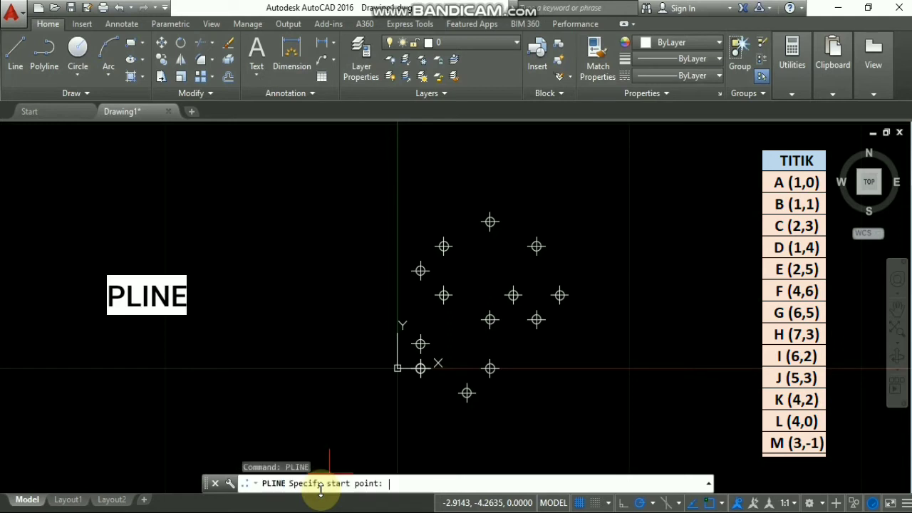
click(419, 369)
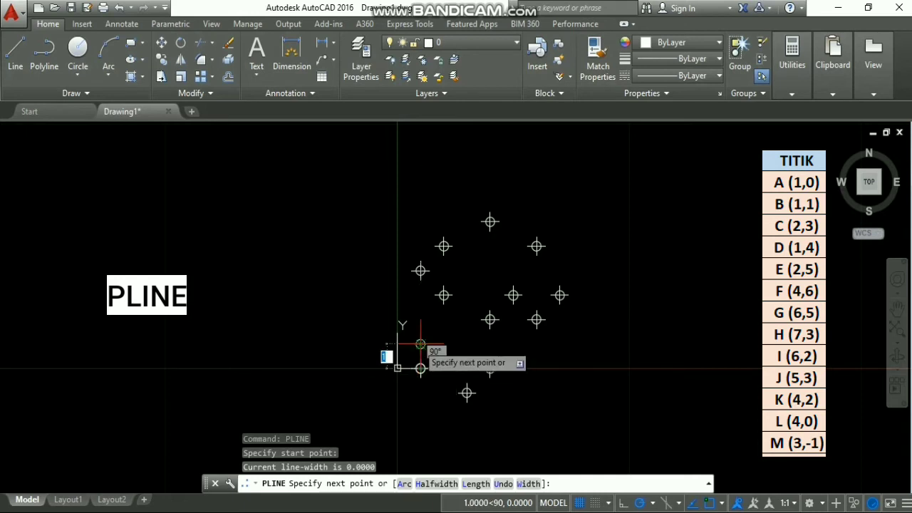
click(420, 344)
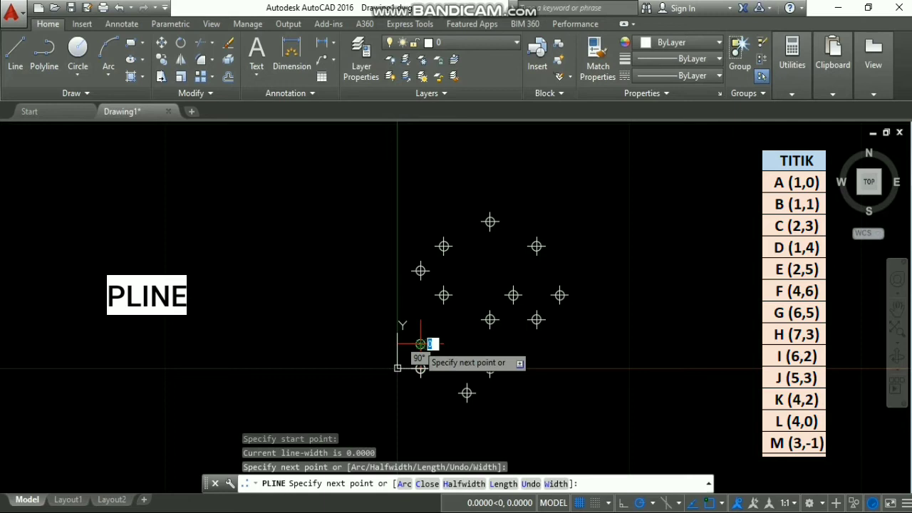
click(444, 295)
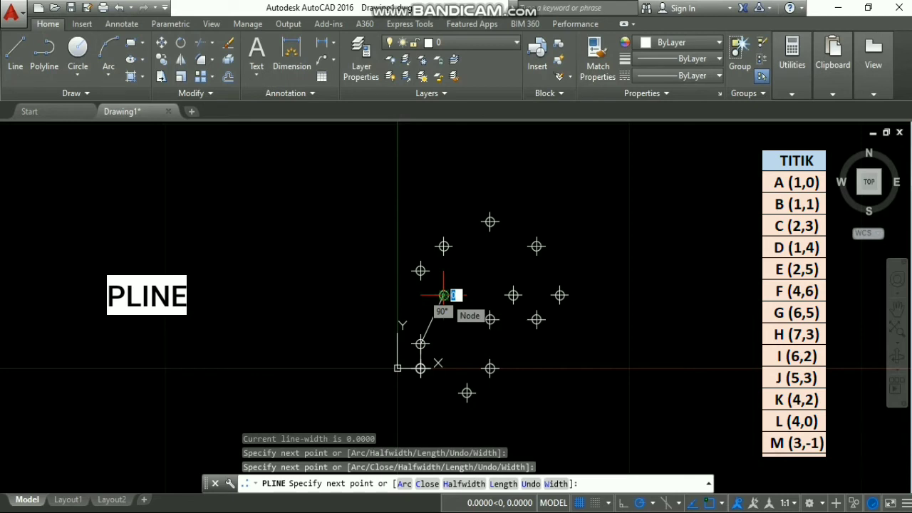
click(420, 270)
click(444, 246)
click(489, 221)
click(537, 246)
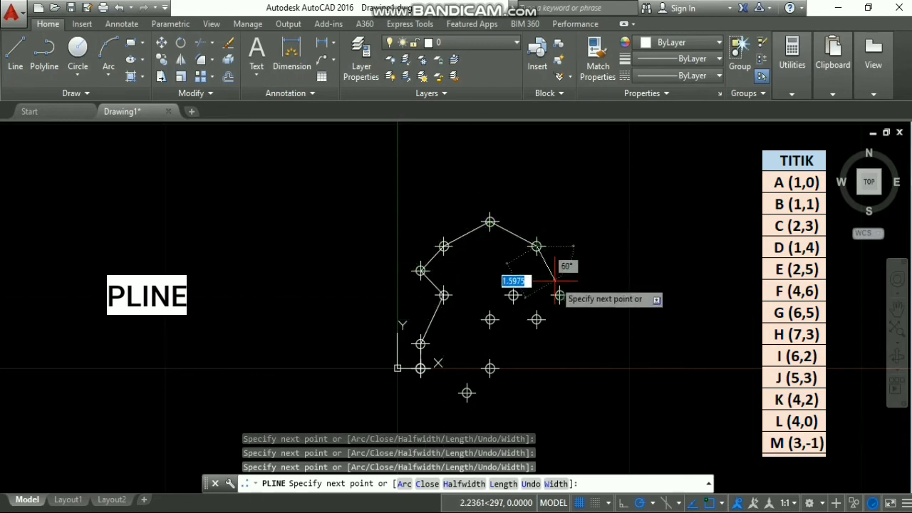
- Continue the polyline through points H, I, J, K, L and M, close it at point A, and end the command
click(559, 295)
click(536, 319)
click(512, 294)
click(489, 319)
click(489, 368)
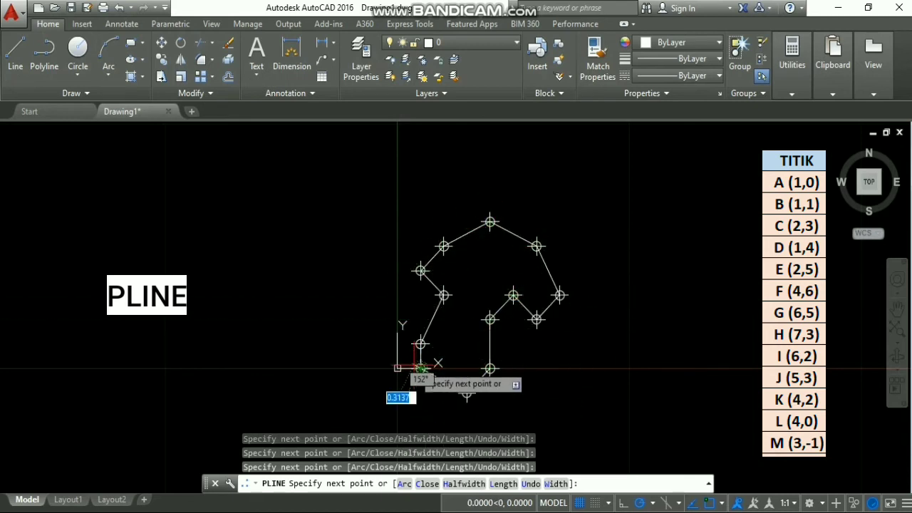
click(421, 368)
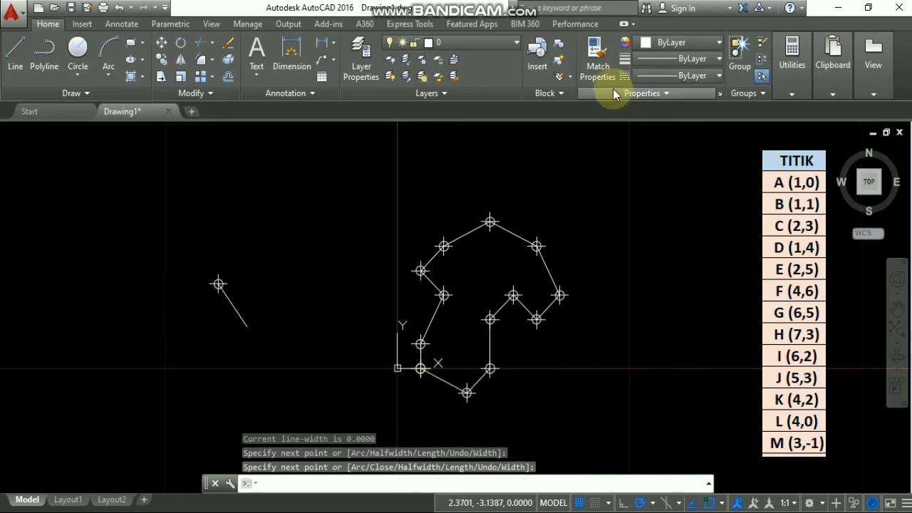
key(Return)
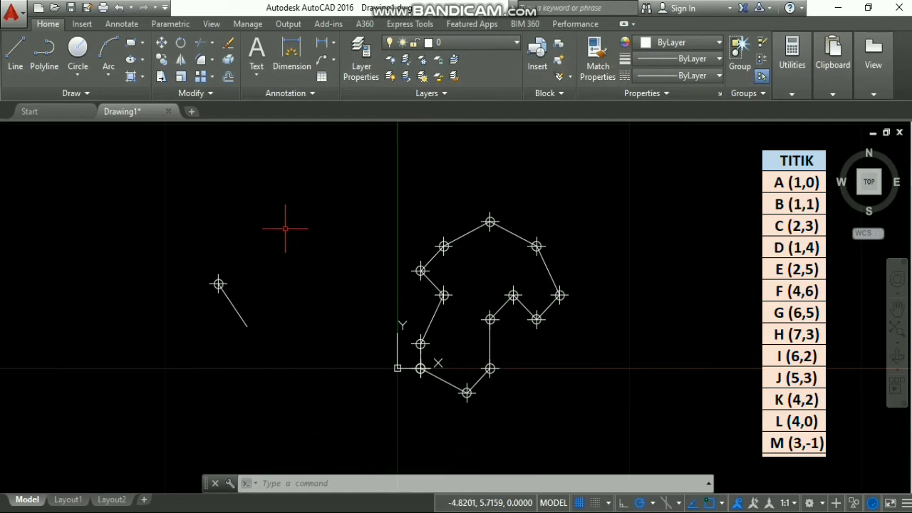
- Delete the stray line segment and the stray point lying away from the closed shape
click(230, 299)
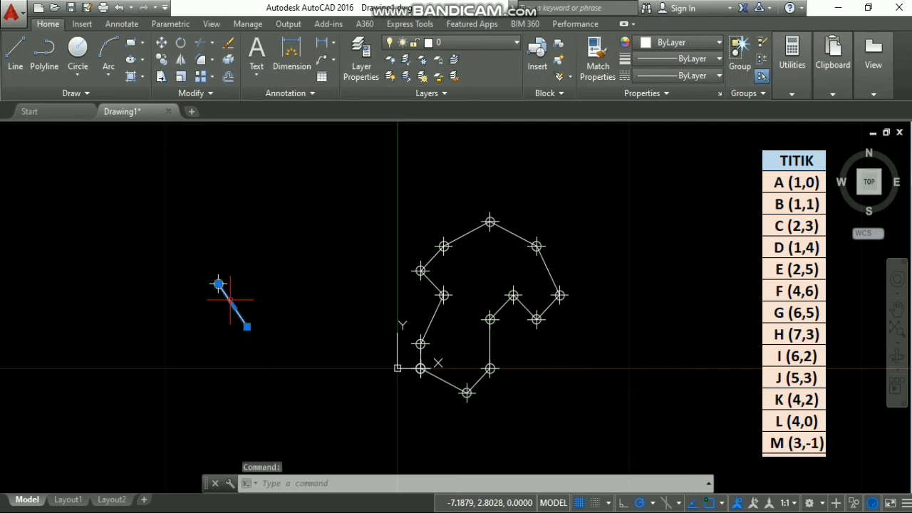
key(Delete)
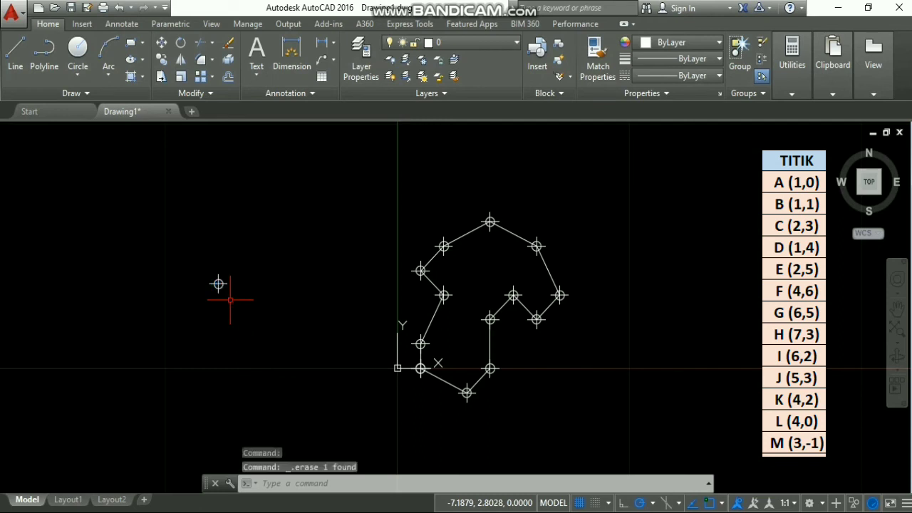
click(219, 284)
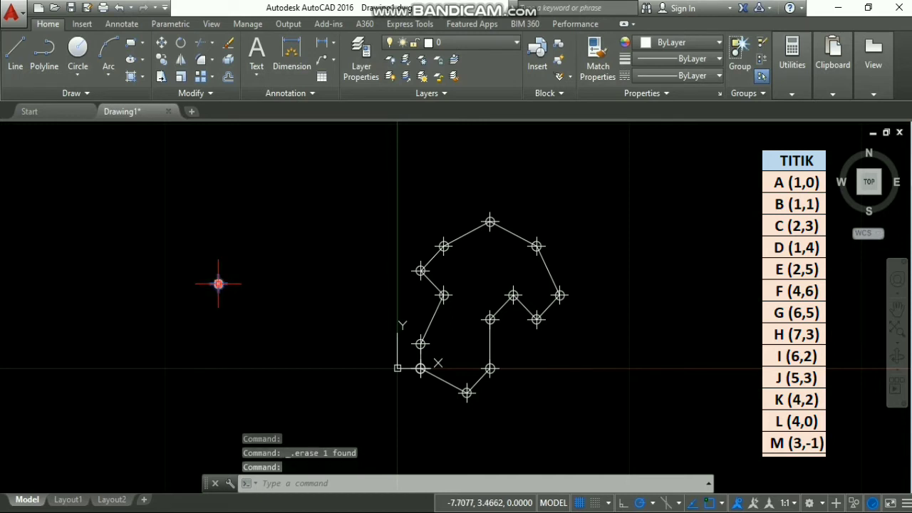
key(Delete)
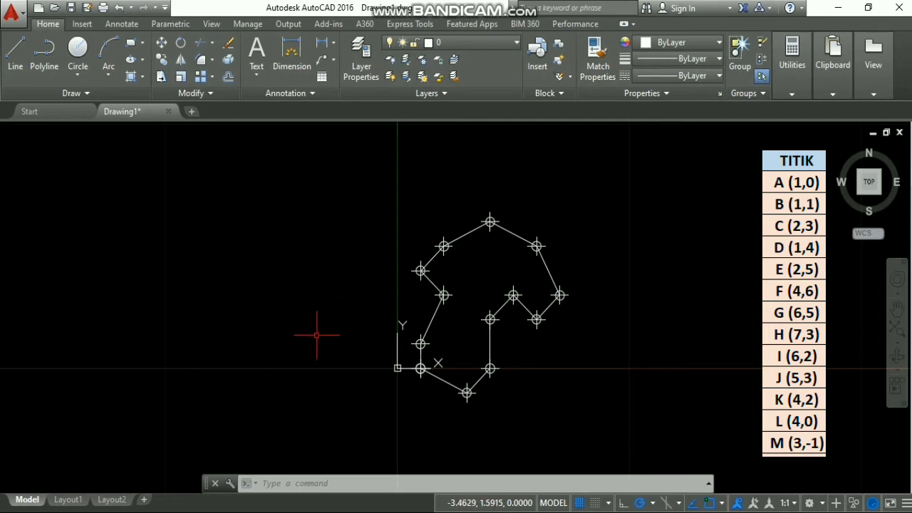
- Add the label A with the TEXT command at height 0.7448 and rotation 0, and shift it to just below point A
click(297, 482)
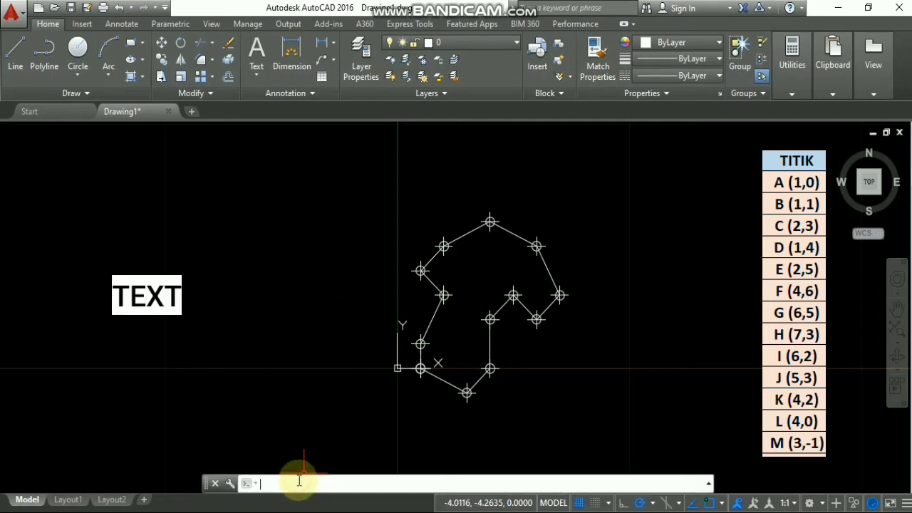
text(TEXT)
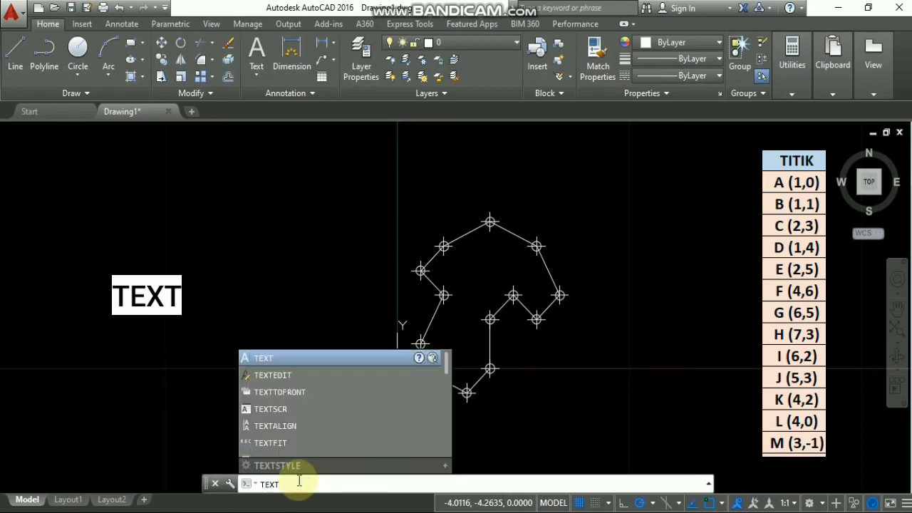
key(Return)
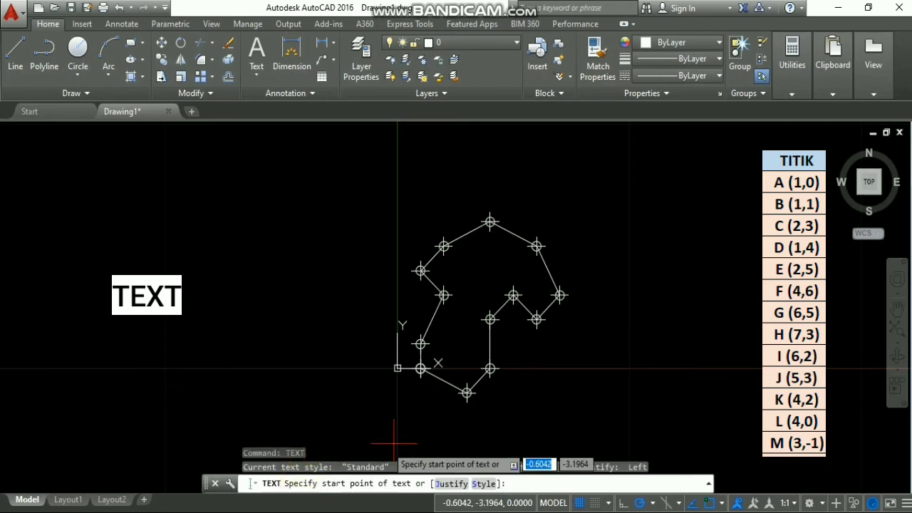
click(418, 369)
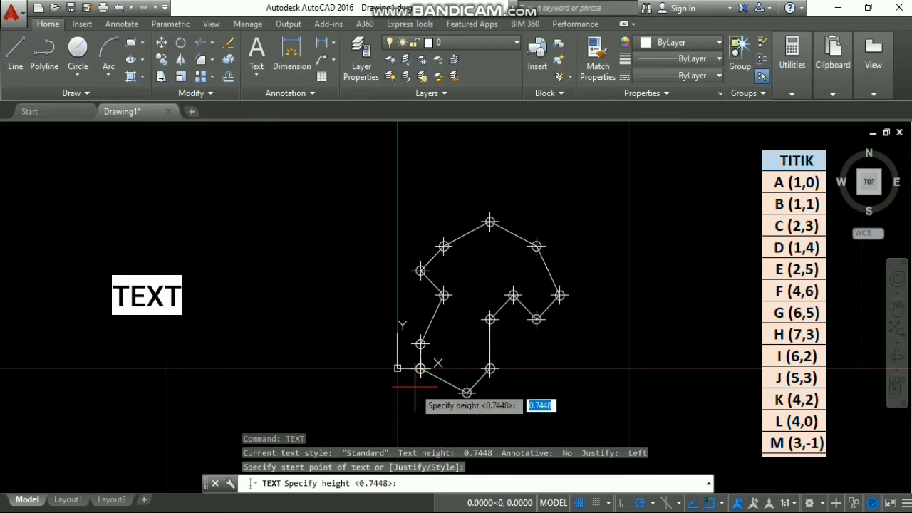
key(Return)
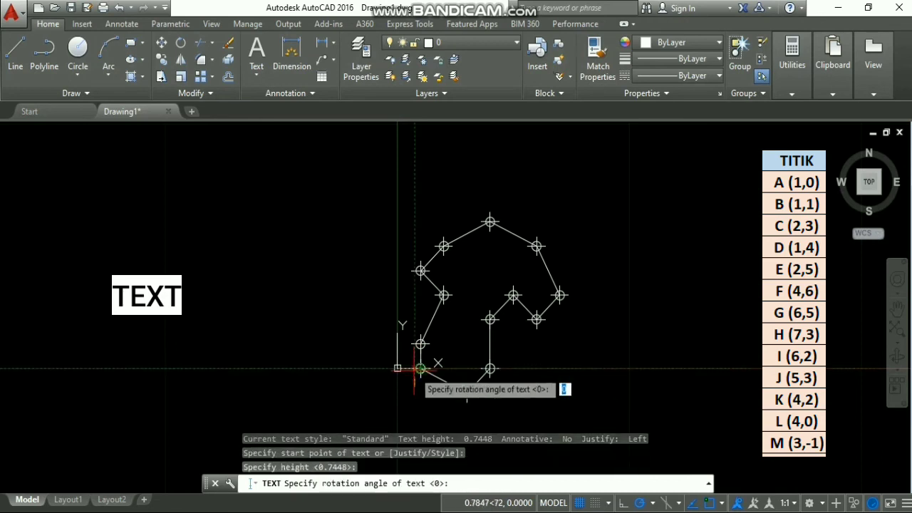
click(473, 485)
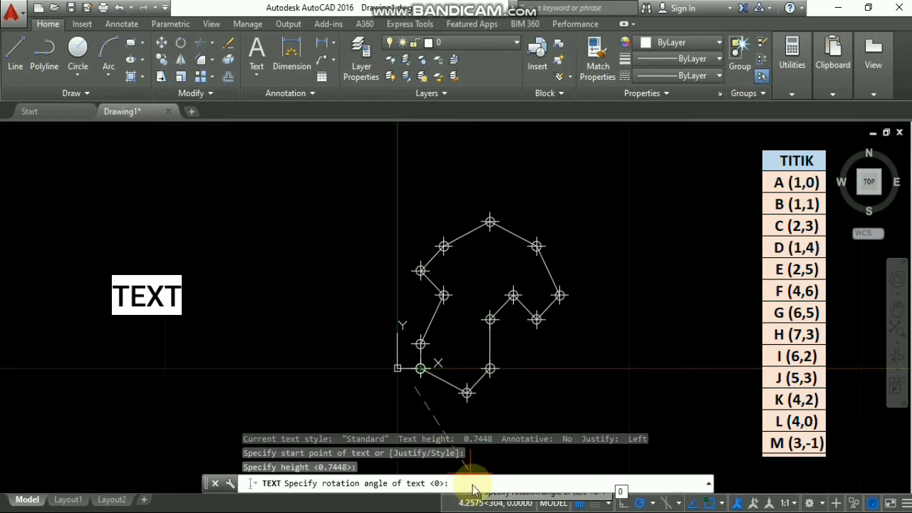
key(Return)
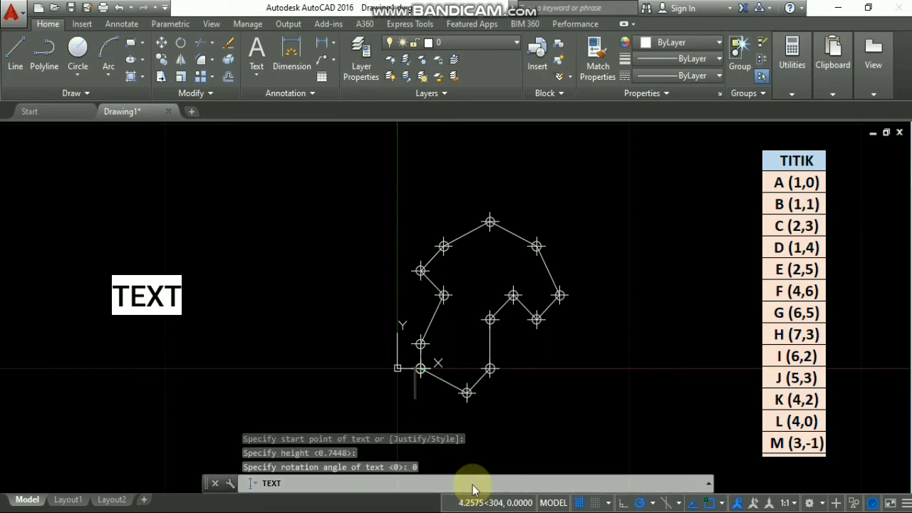
text(A)
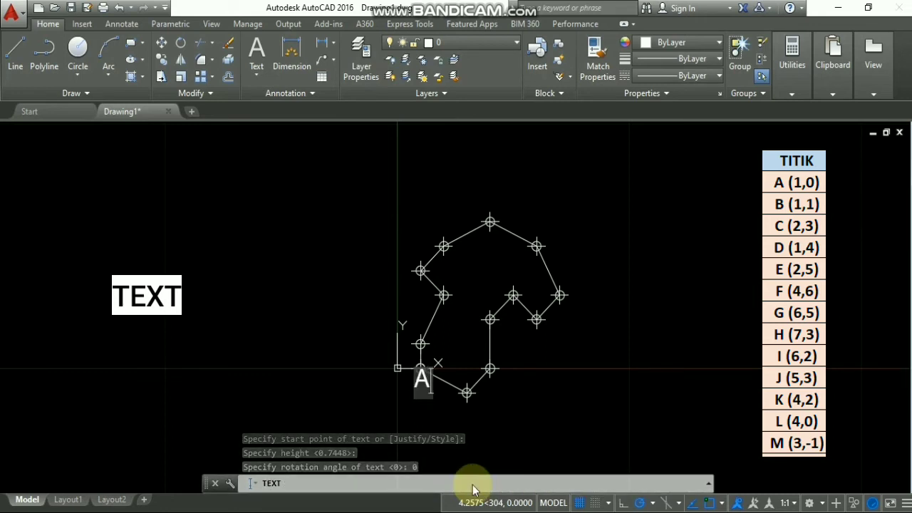
key(Return)
key(Return)
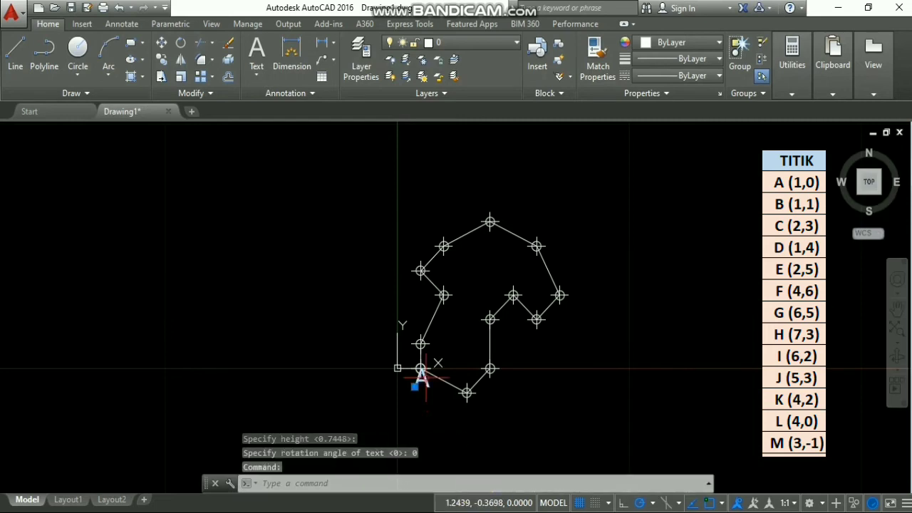
click(415, 387)
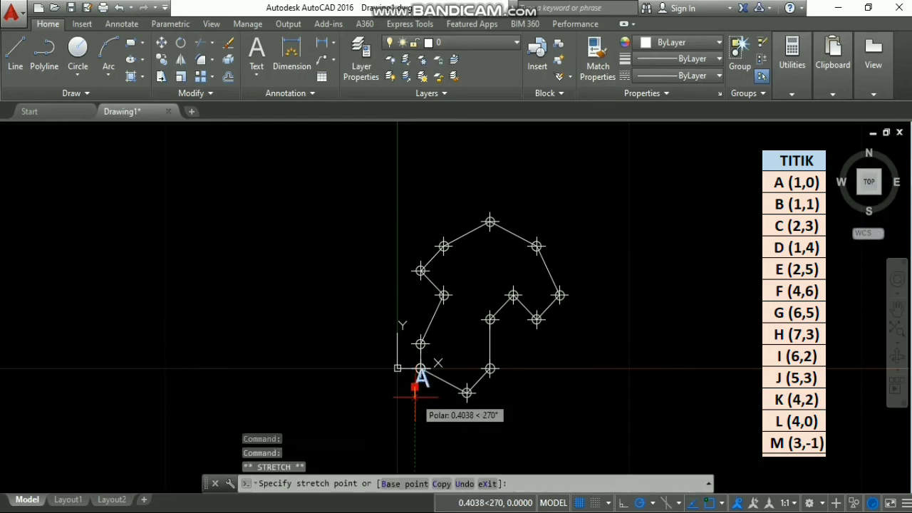
click(415, 399)
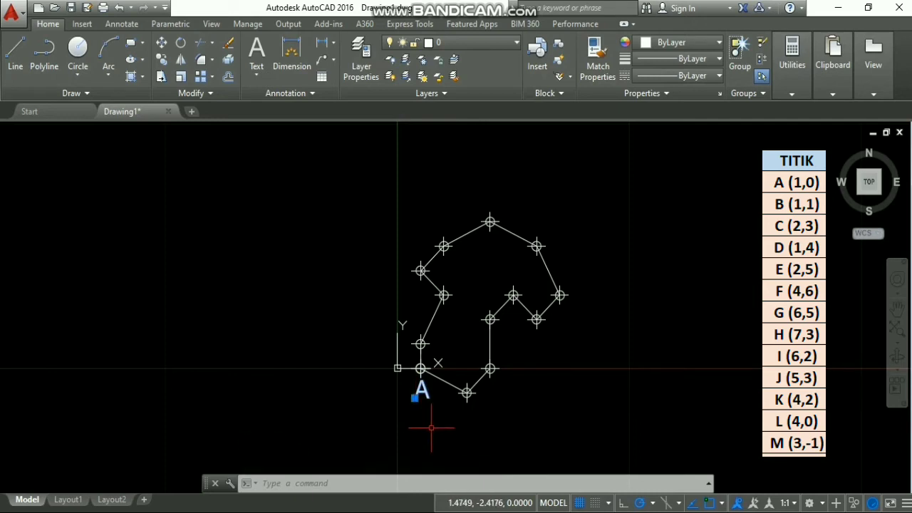
- Copy the label A and paste one copy beside point B (1,1) and one beside point C (2,3)
key(ctrl+c)
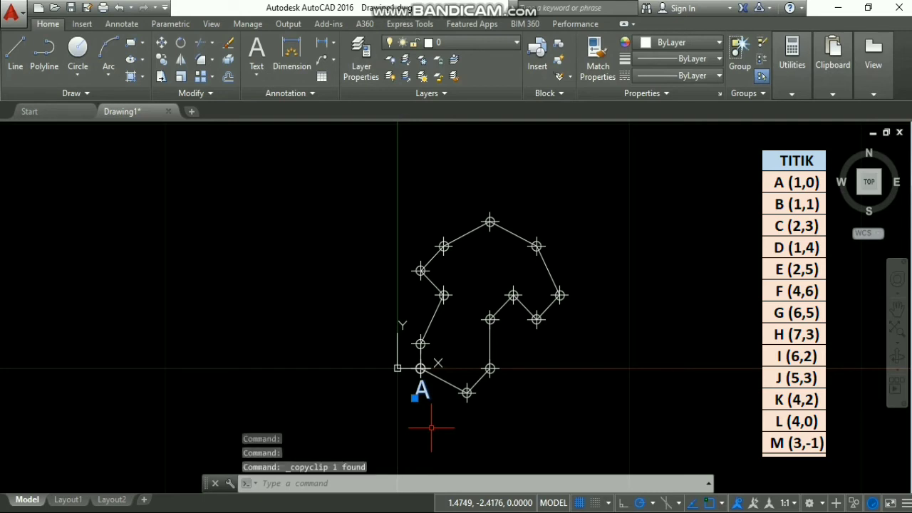
key(ctrl+v)
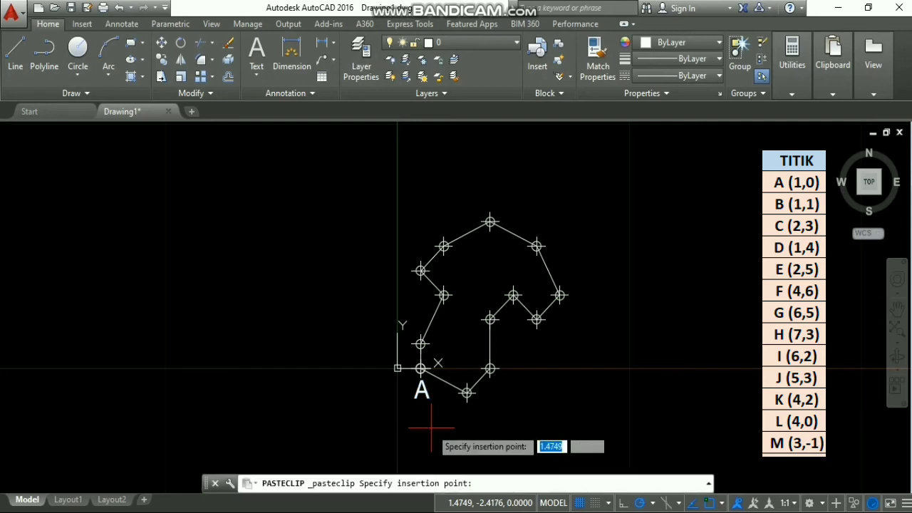
click(434, 352)
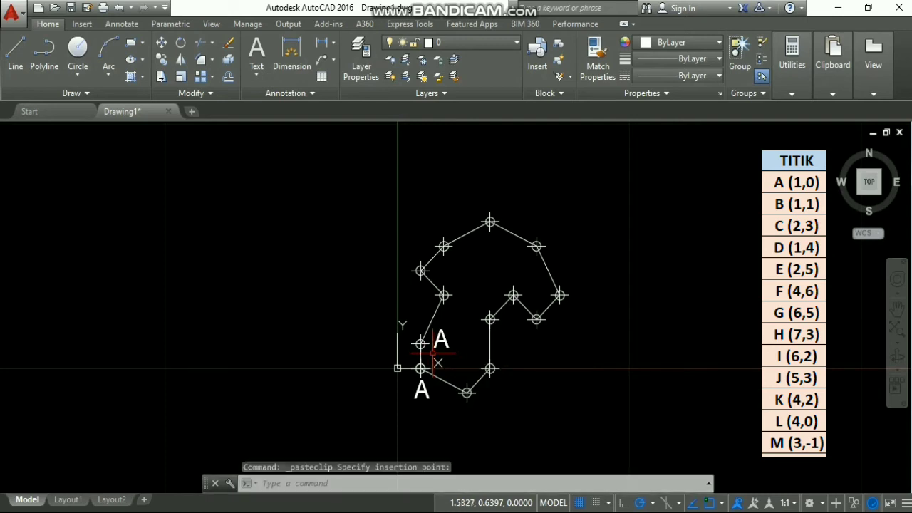
key(ctrl+v)
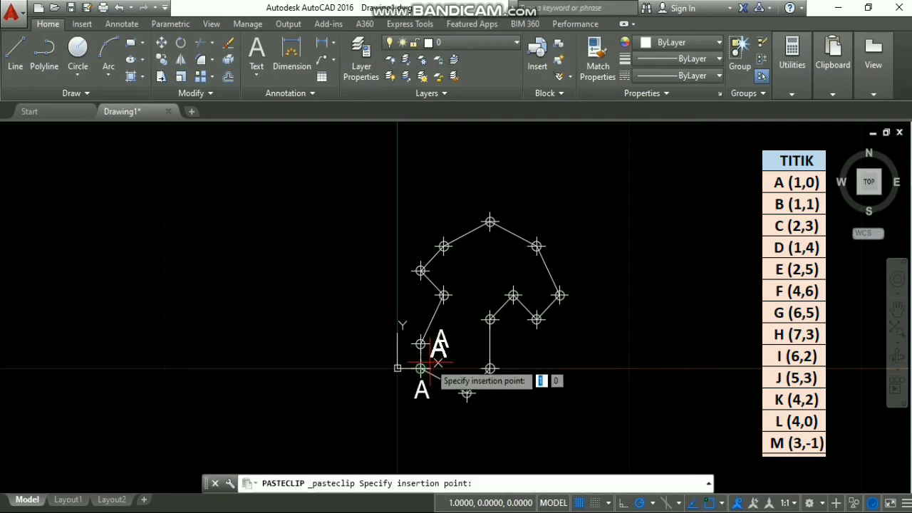
click(456, 307)
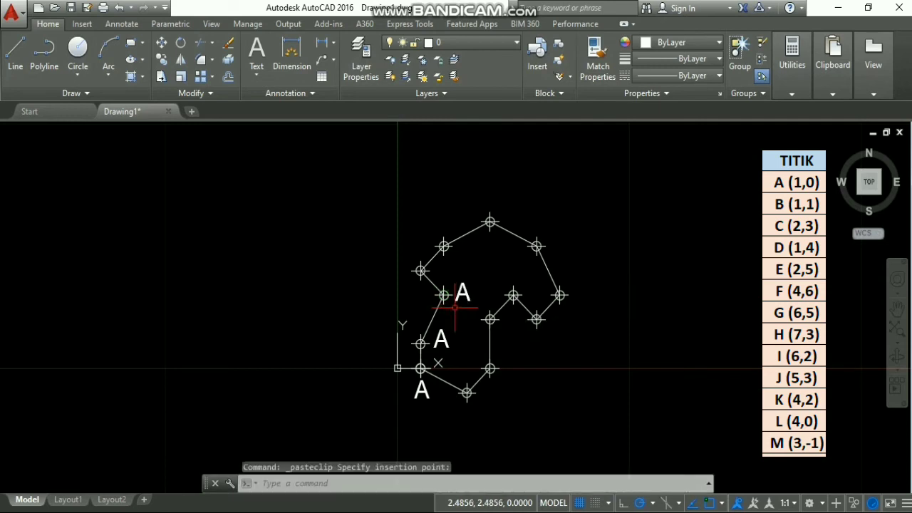
- Paste copies of the label A beside points D (1,4), E (2,5) and F (4,6)
key(ctrl+v)
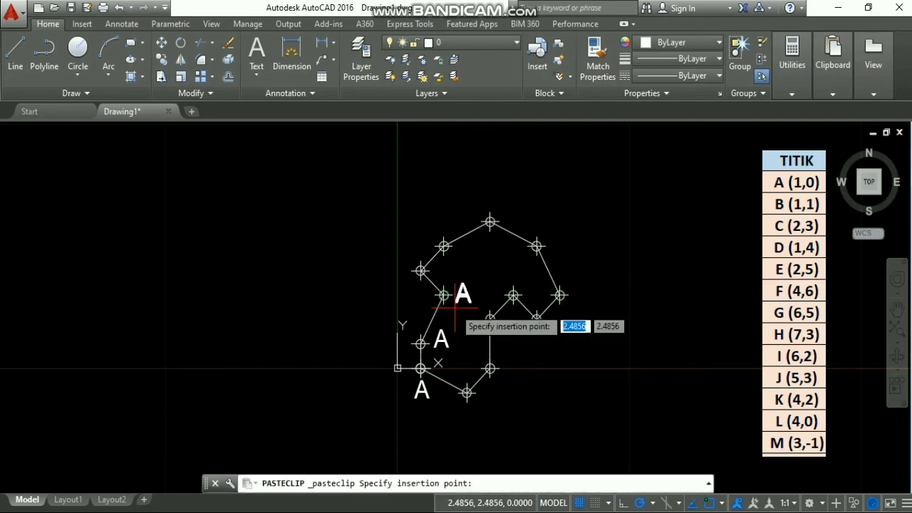
click(391, 283)
key(ctrl+v)
click(414, 252)
key(ctrl+v)
click(490, 221)
- Paste copies of the label A beside points G (6,5), H (7,3) and I (6,2)
key(ctrl+v)
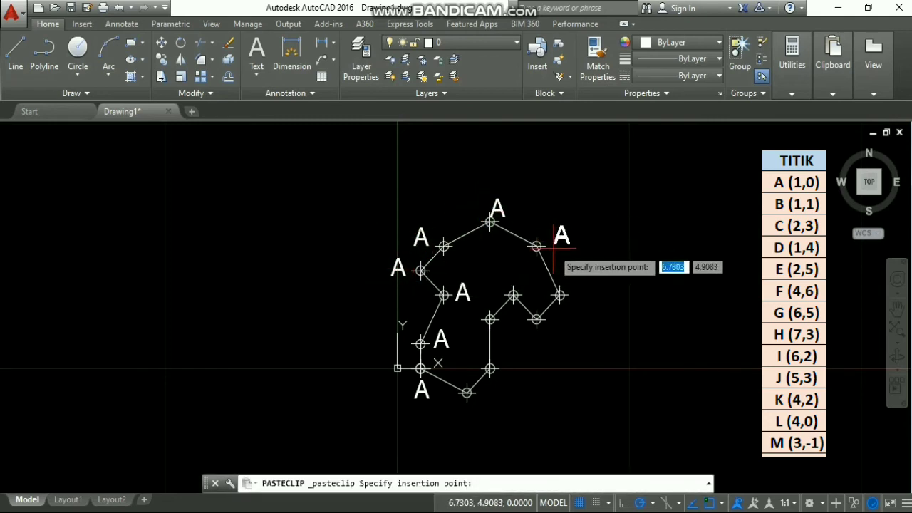
click(550, 258)
key(ctrl+v)
click(574, 304)
key(ctrl+v)
click(549, 336)
- Paste copies of the label A beside points J (5,3), K (4,2), L (4,0) and M (3,-1)
key(ctrl+v)
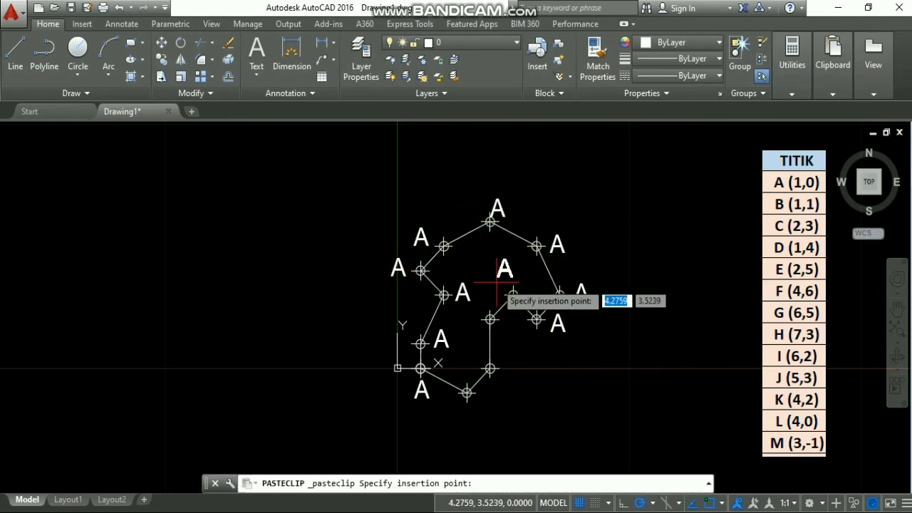
click(495, 281)
key(ctrl+v)
click(499, 335)
key(ctrl+v)
click(509, 379)
key(ctrl+v)
click(486, 406)
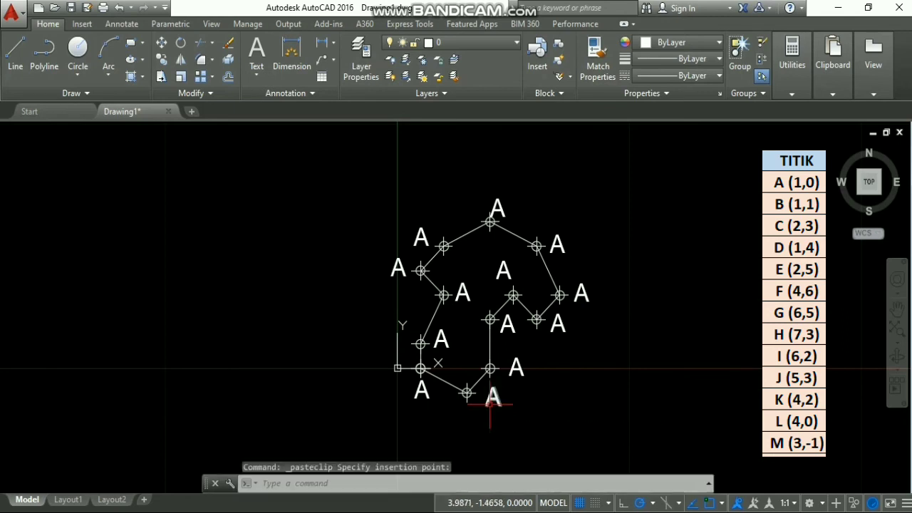
click(487, 405)
click(486, 405)
double_click(482, 406)
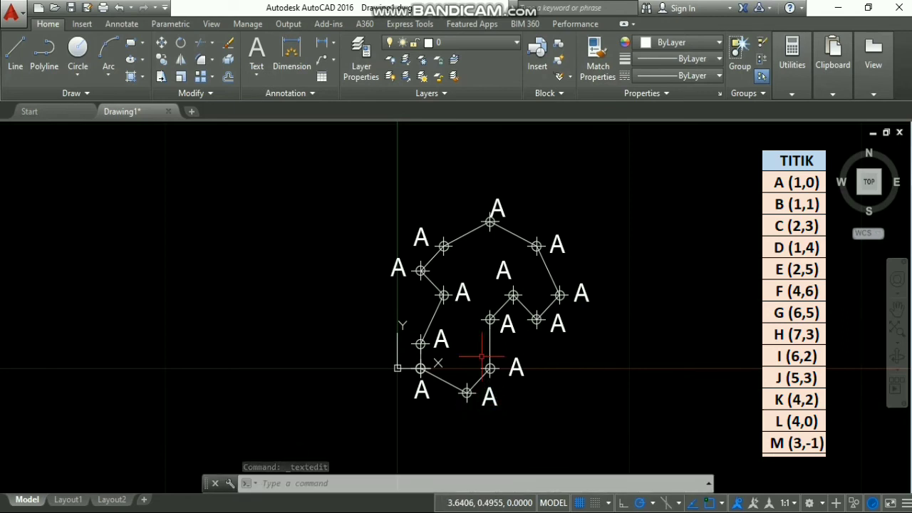
- Change the label text beside point (1,1) to B and beside point (2,3) to C
double_click(441, 344)
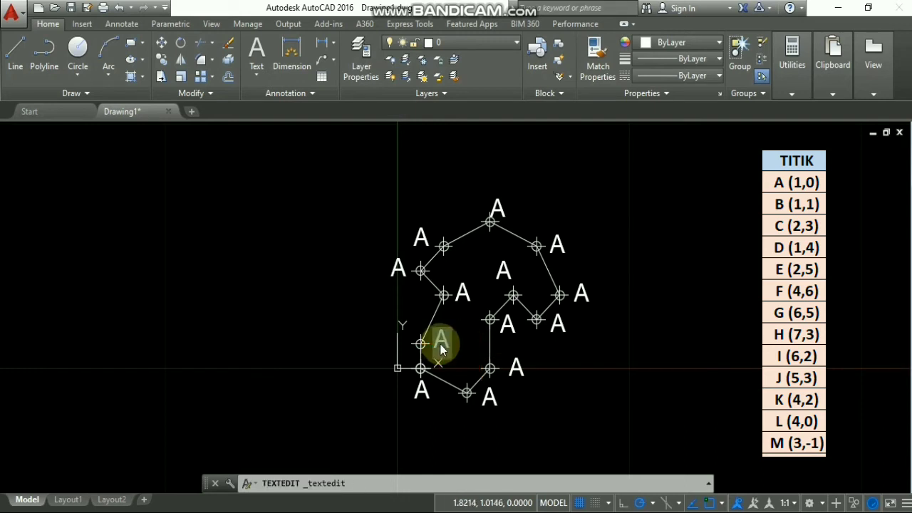
key(Return)
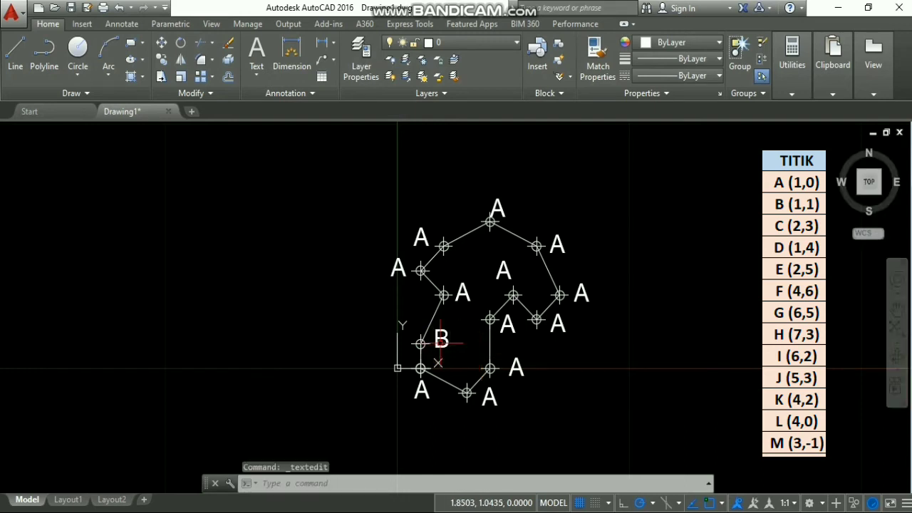
click(463, 304)
double_click(464, 296)
text(C)
key(Return)
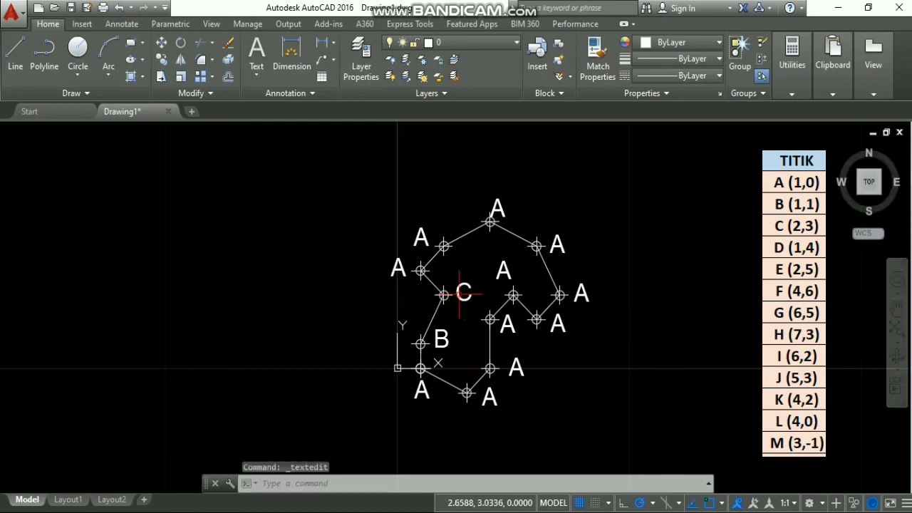
- Change the label text beside point (1,4) to D and beside point (2,5) to E
double_click(397, 270)
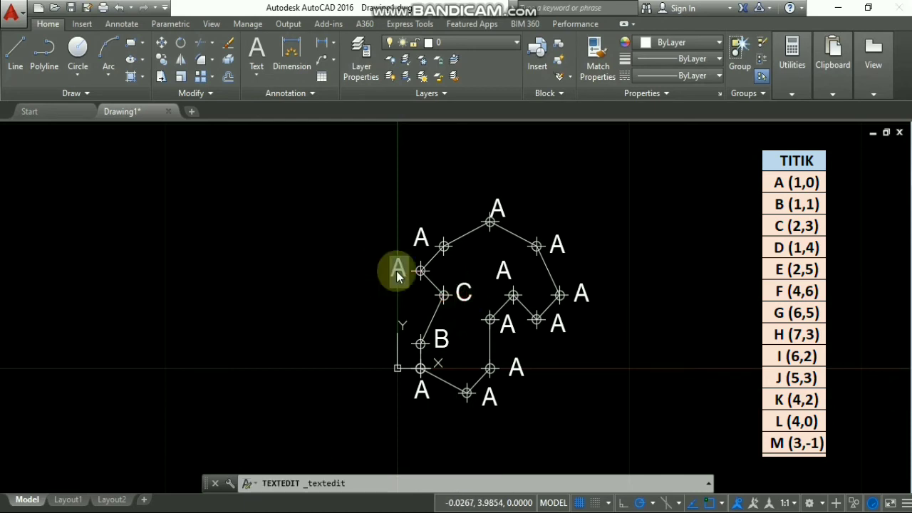
text(D)
key(Return)
double_click(421, 237)
text(E)
key(Return)
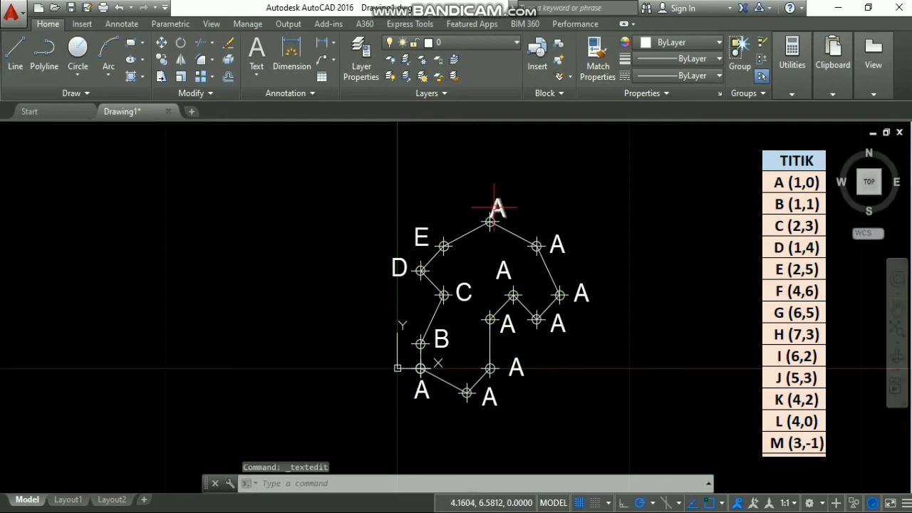
- Change the label text beside point (4,6) to F and beside point (6,5) to G
double_click(497, 208)
text(F)
key(Return)
double_click(556, 244)
text(G)
key(Return)
- Change the label texts beside points (7,3), (6,2) and (5,3) to H, I and J
double_click(581, 293)
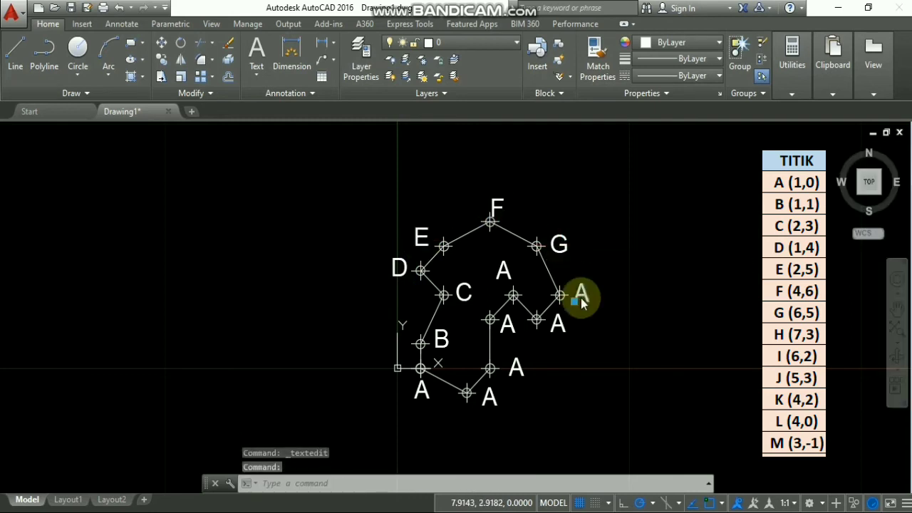
text(H)
key(Return)
double_click(559, 325)
text(I)
key(Return)
double_click(503, 271)
text(J)
key(Return)
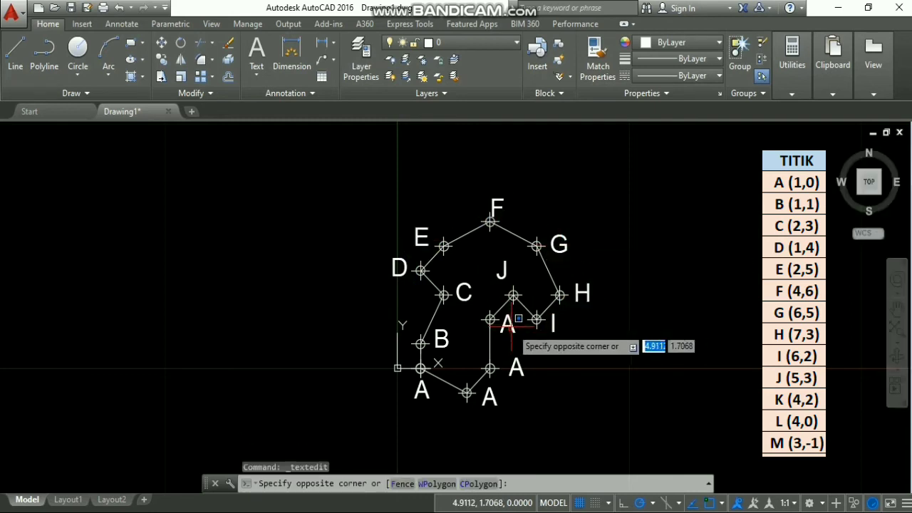
- Change the label texts beside points (4,2), (4,0) and (3,-1) to K, L and M
double_click(508, 326)
text(K)
key(Return)
double_click(517, 368)
text(L)
key(Return)
double_click(491, 394)
text(M)
key(Return)
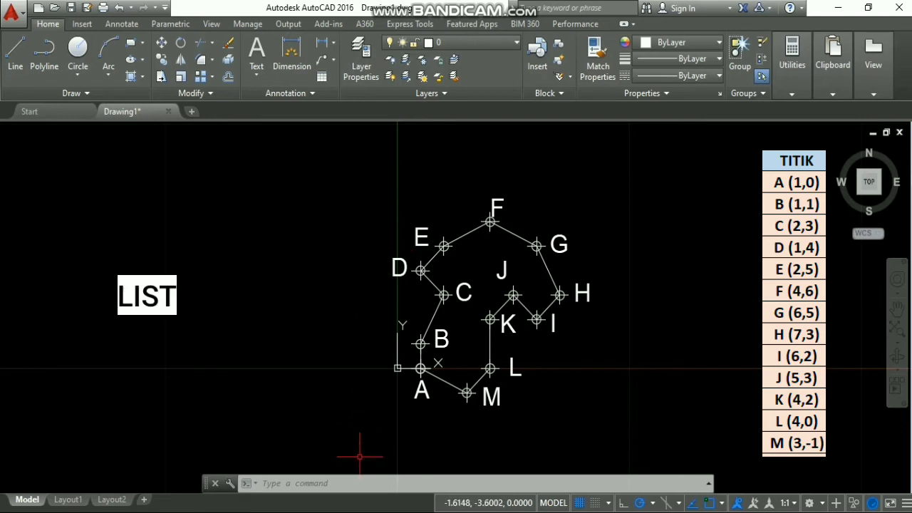
- List the polyline's properties with the LIST command and review its area, length and vertex coordinates
click(352, 481)
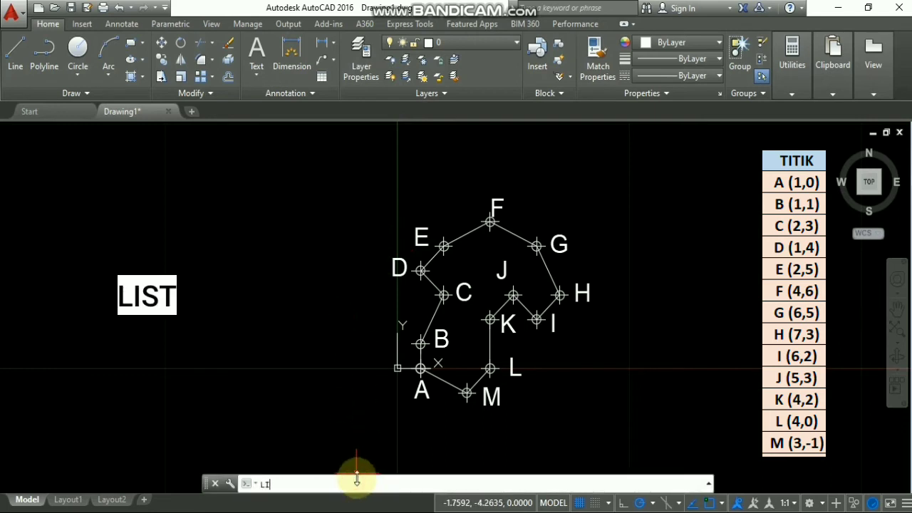
key(Return)
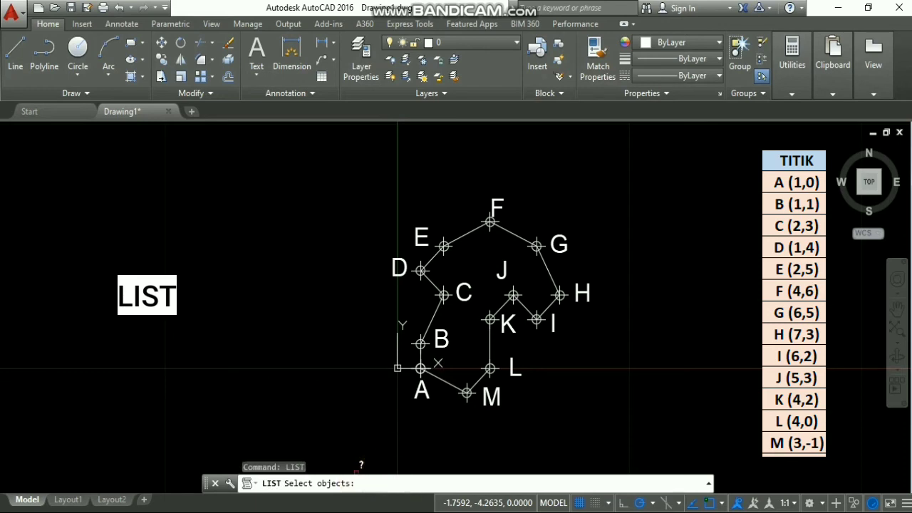
click(426, 326)
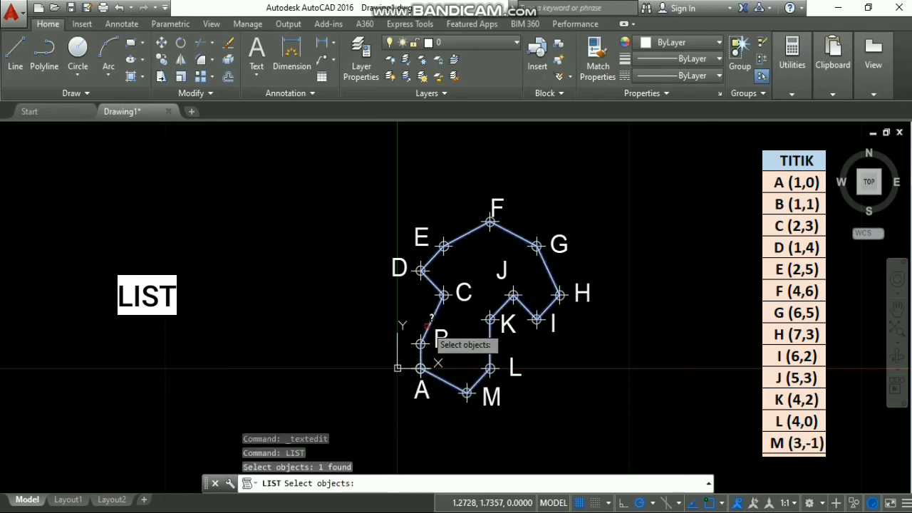
right_click(383, 412)
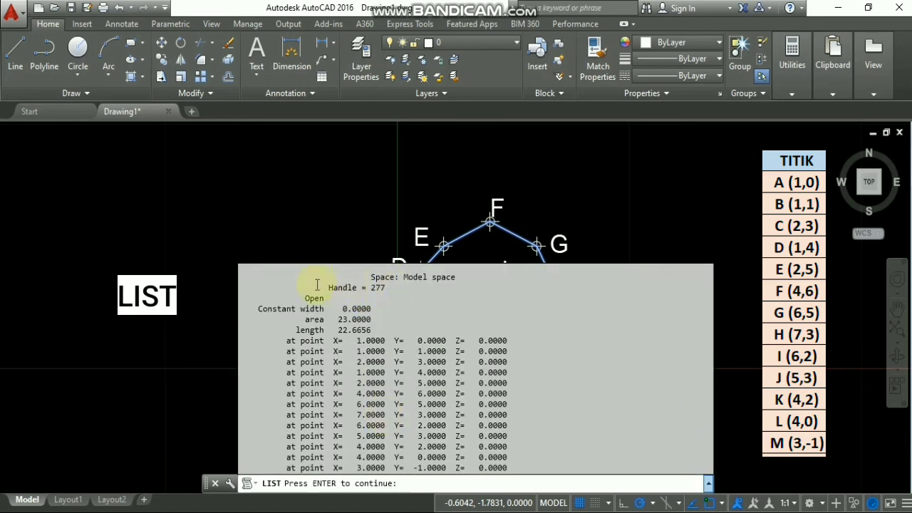
drag(305, 319, 365, 319)
click(378, 300)
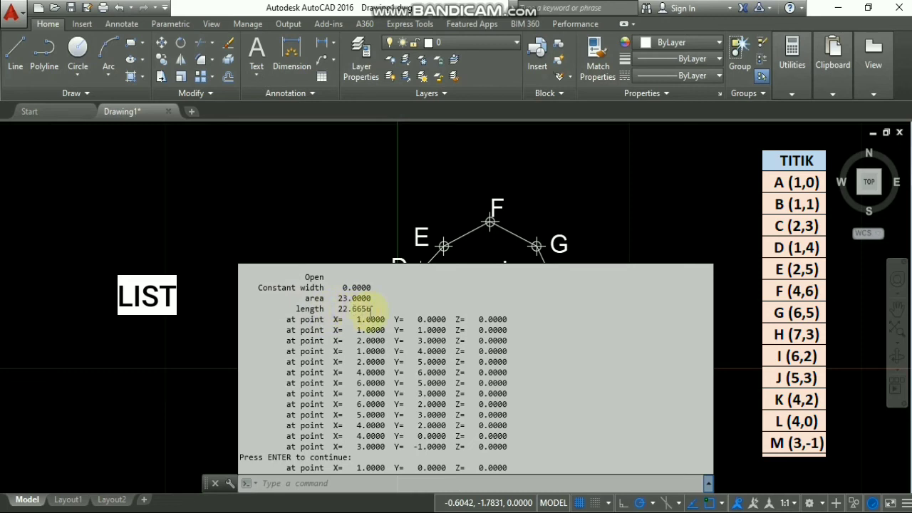
scroll(415, 356, up, 1)
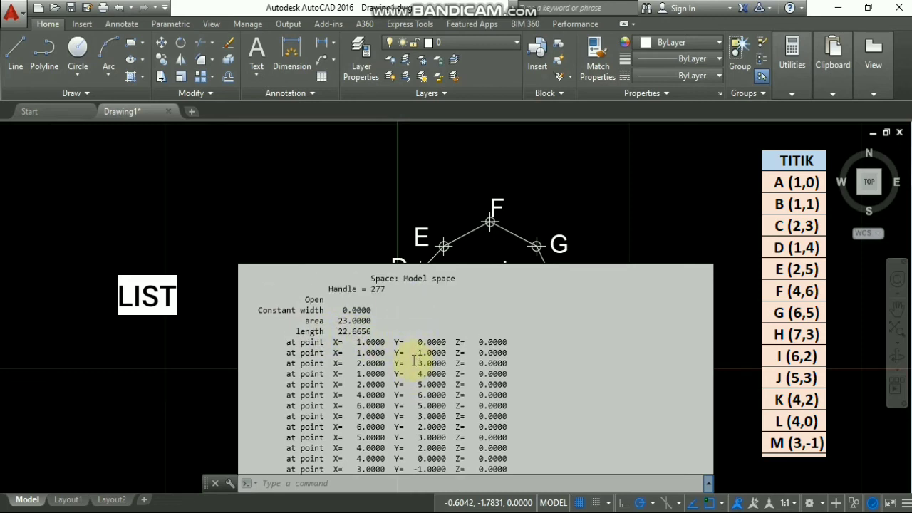
scroll(415, 361, down, 1)
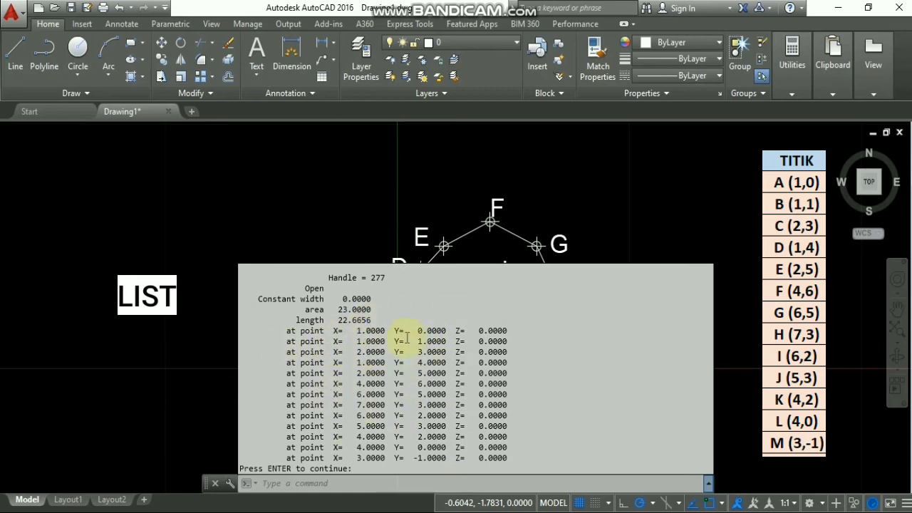
key(Return)
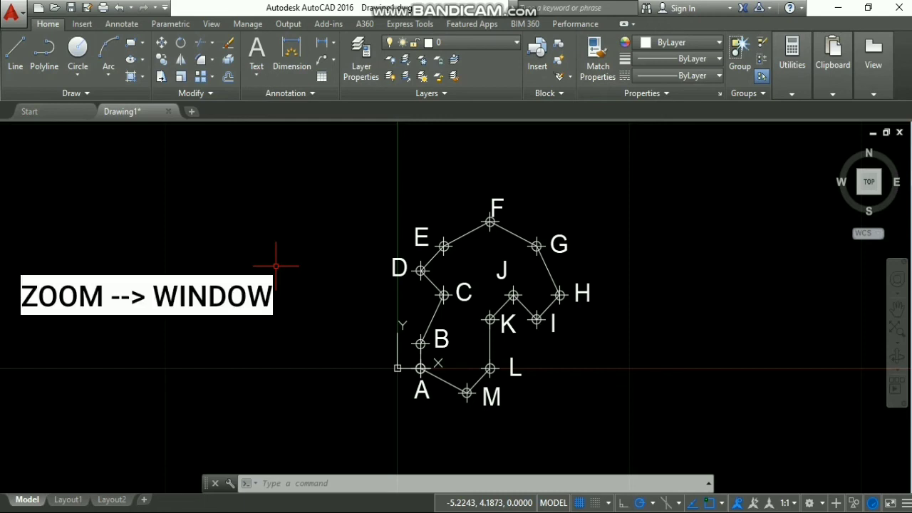
- Zoom in on the upper part of the polyline with a Zoom Window around points F and G
click(288, 483)
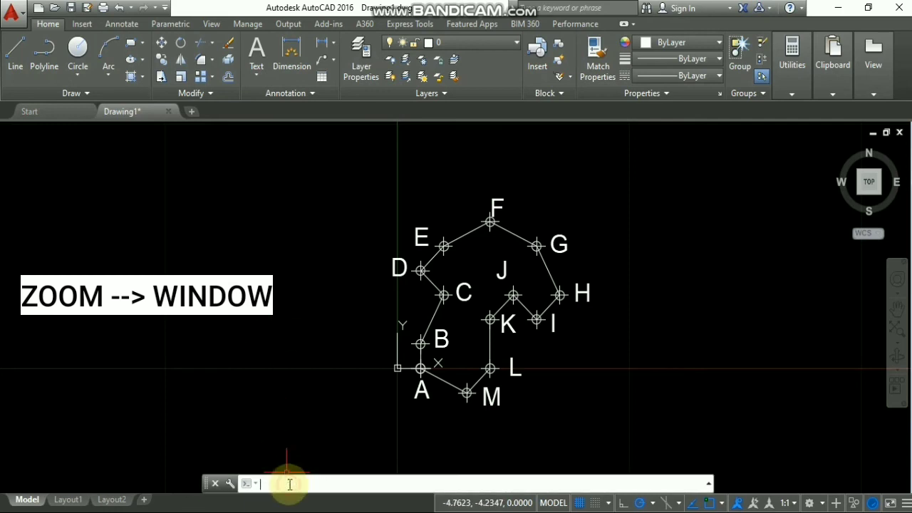
text(zoom)
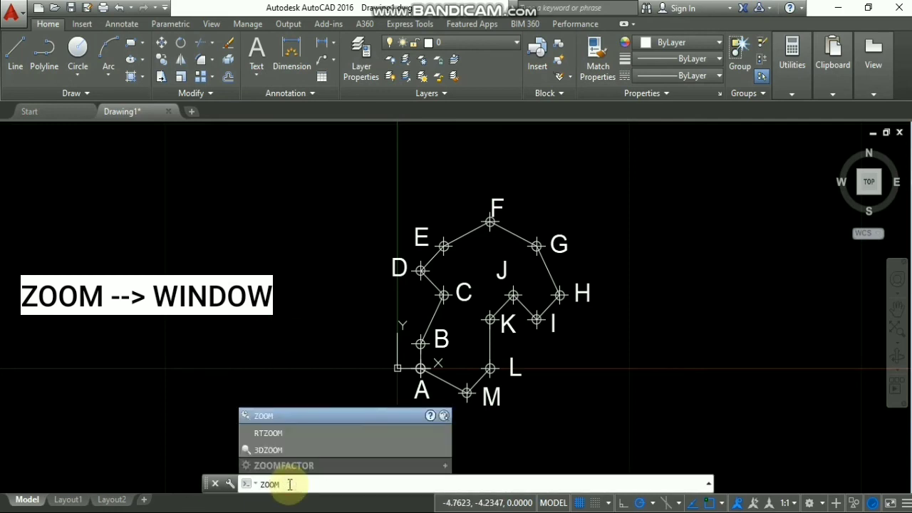
key(Return)
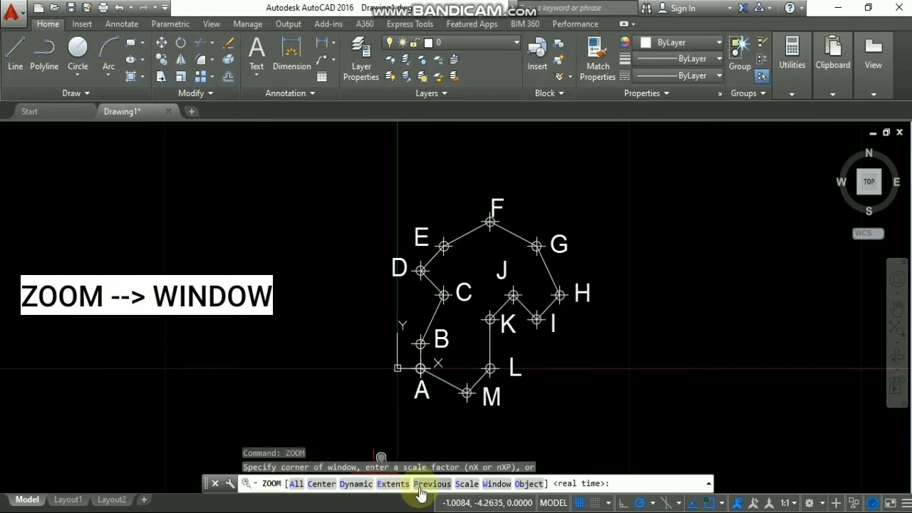
click(496, 483)
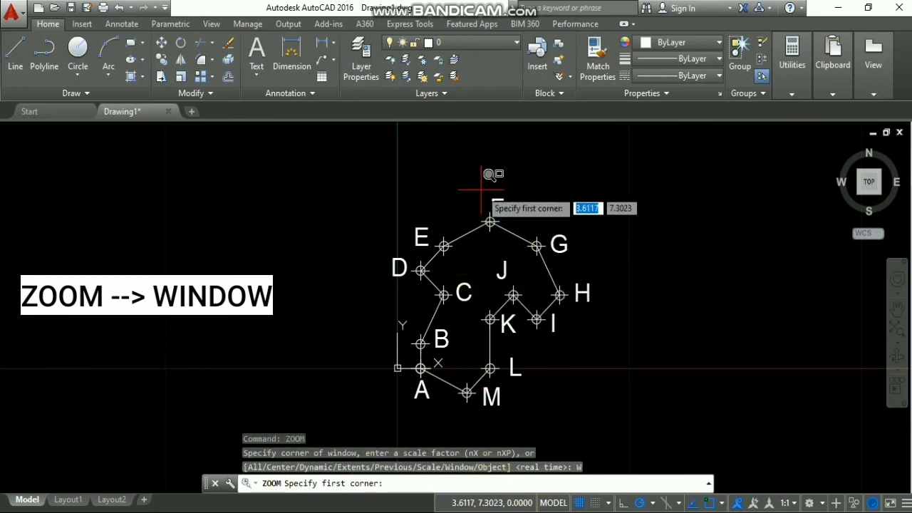
click(460, 192)
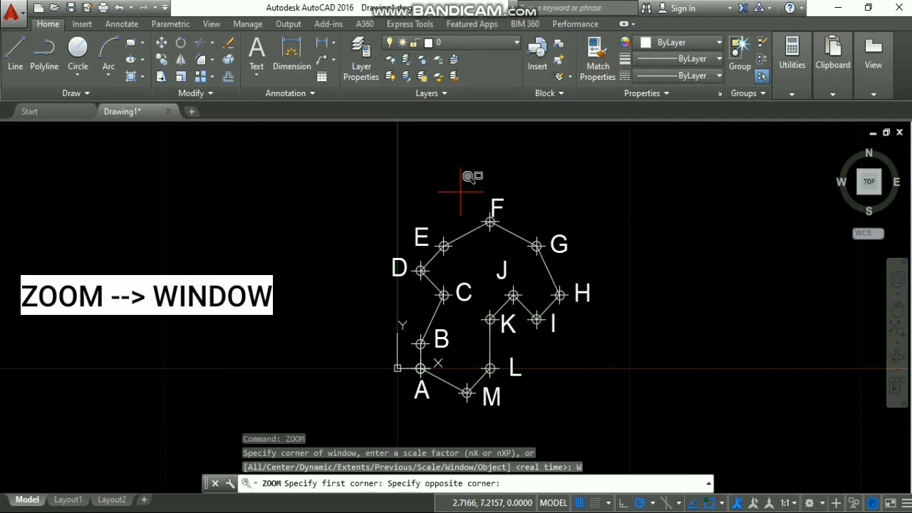
click(543, 245)
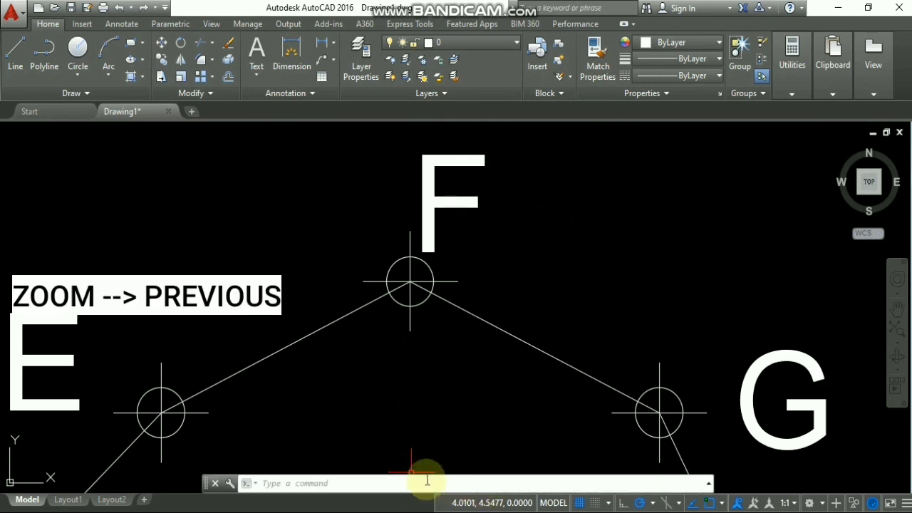
- Restore the earlier view of the whole labelled polyline with the Zoom Previous option
text(zoom)
key(Return)
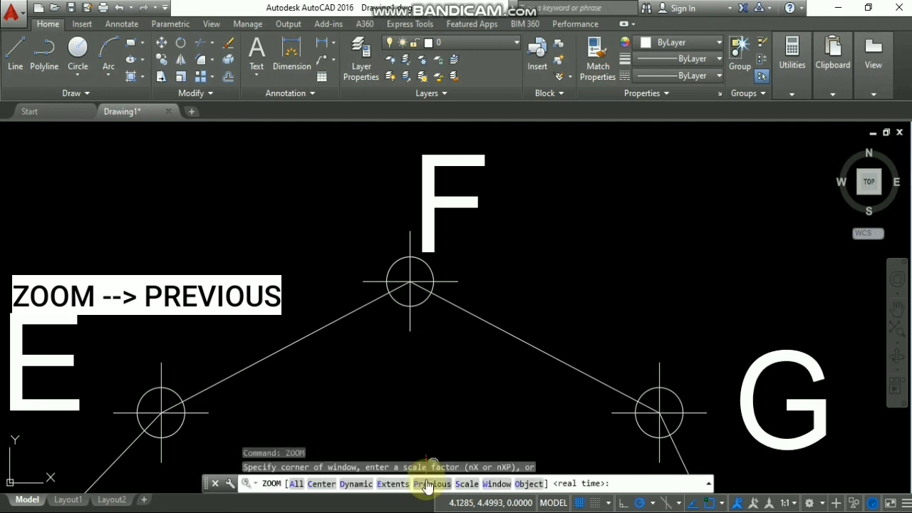
click(430, 484)
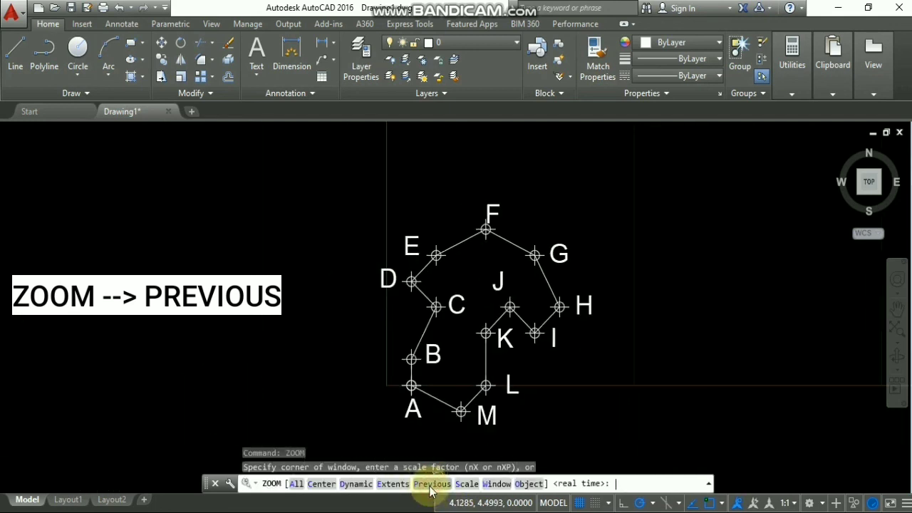
click(431, 484)
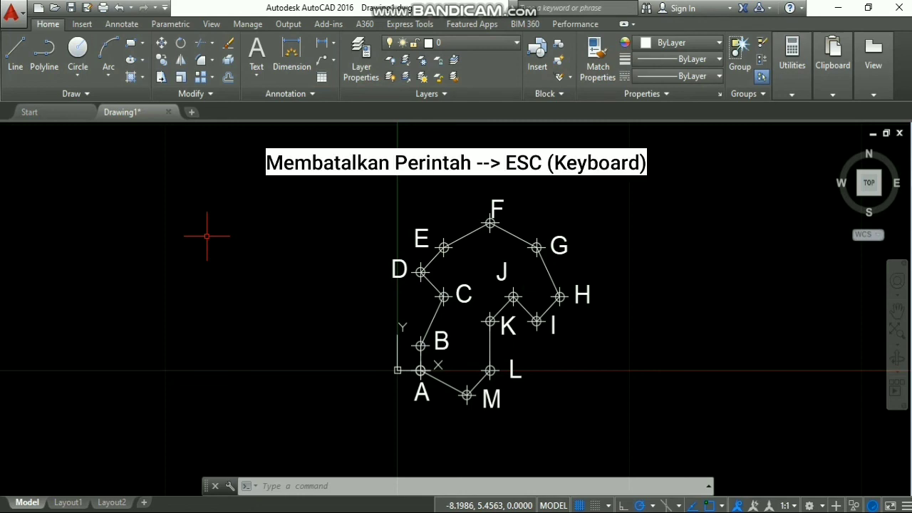
click(272, 484)
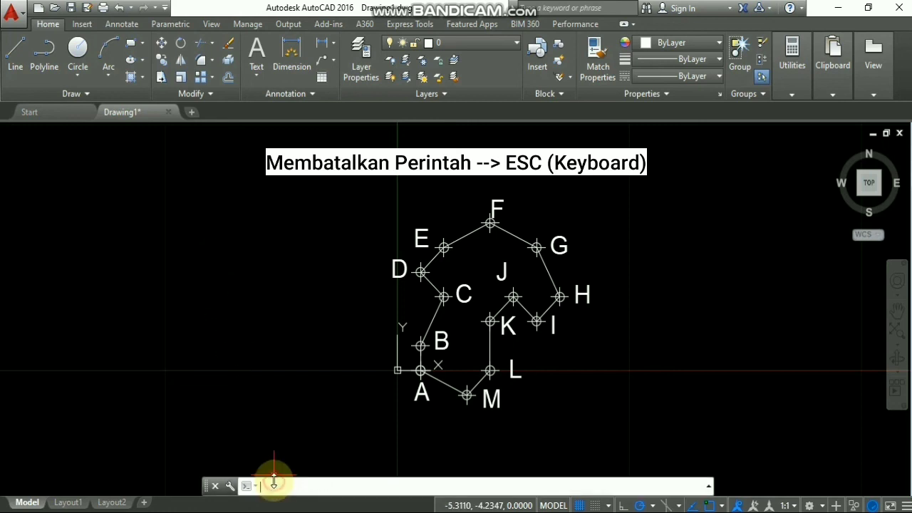
text(POINT)
key(Return)
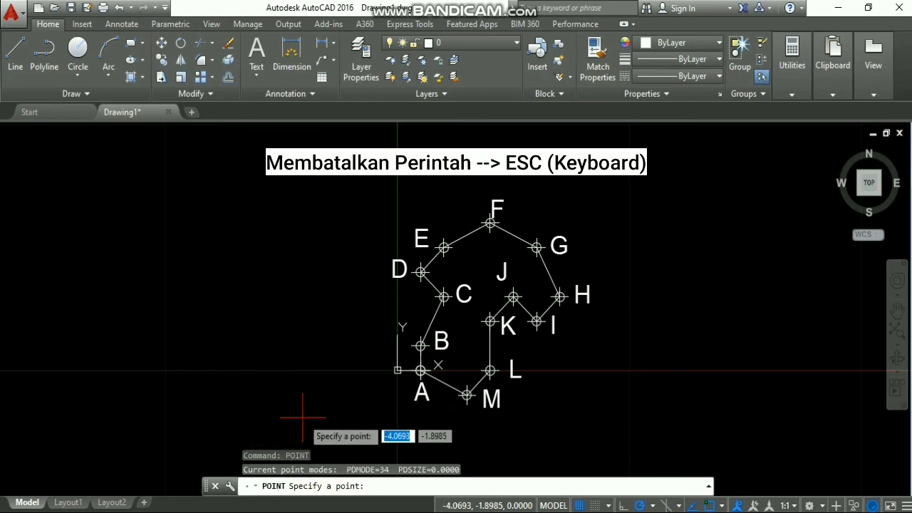
key(Escape)
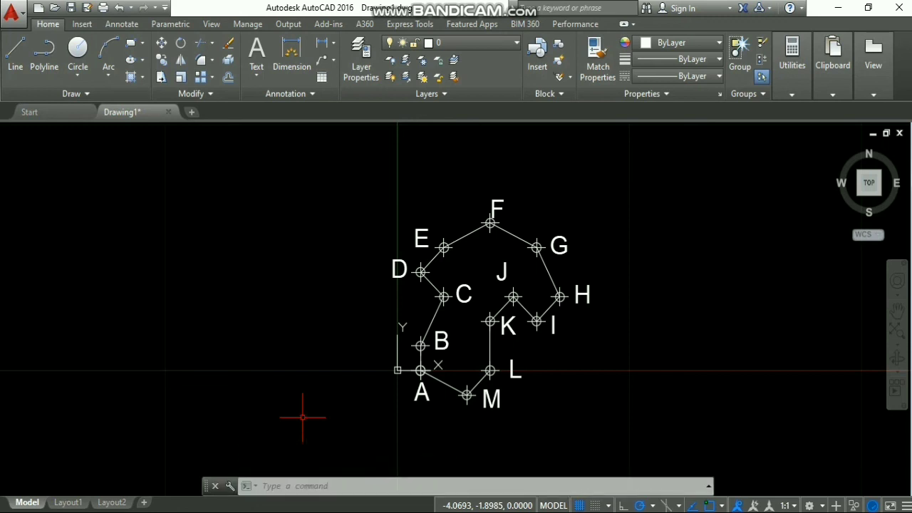
- Save the drawing in the Documents folder as an AutoCAD 2013 drawing named COBA 1
click(72, 8)
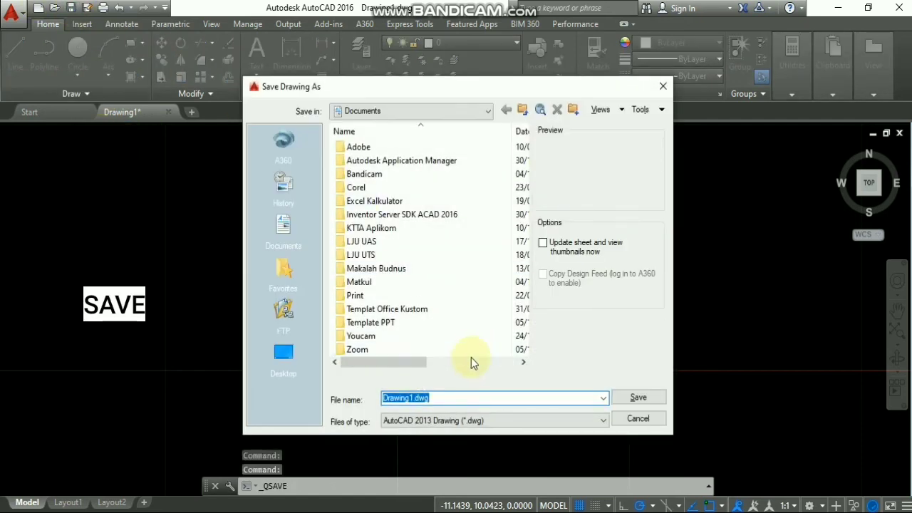
click(411, 397)
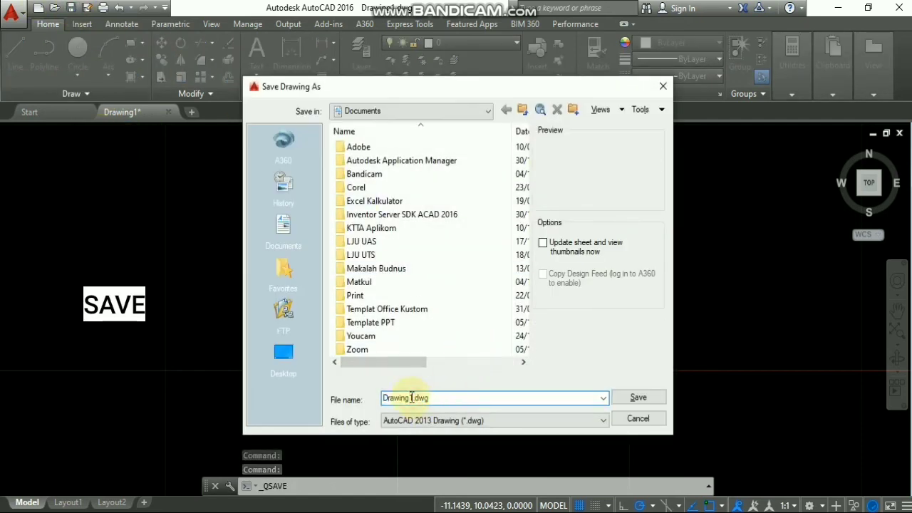
key(BackSpace)
key(BackSpace)
key(BackSpace)
key(BackSpace)
key(BackSpace)
key(BackSpace)
key(BackSpace)
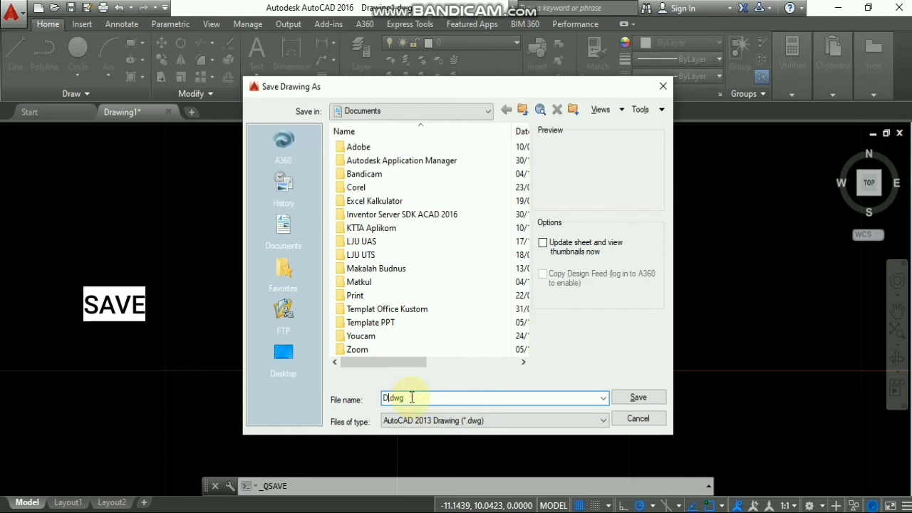
key(BackSpace)
text(COBA 1)
click(634, 398)
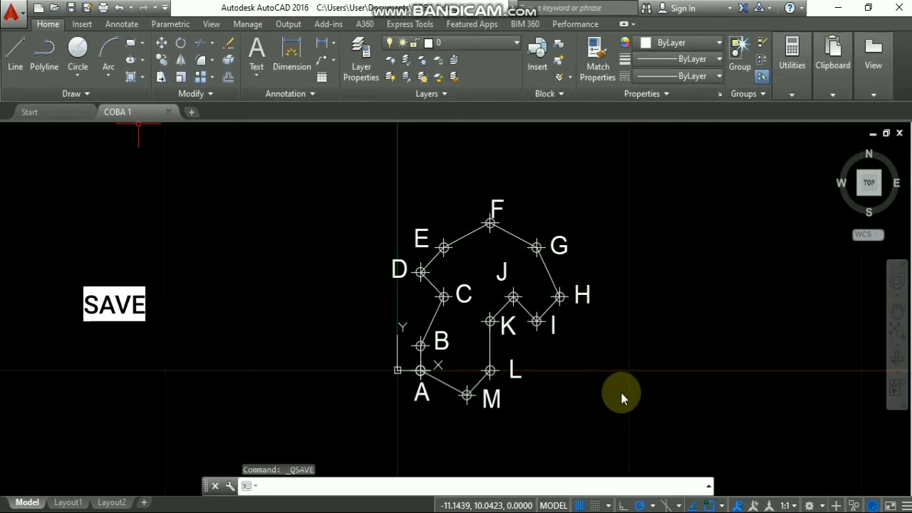